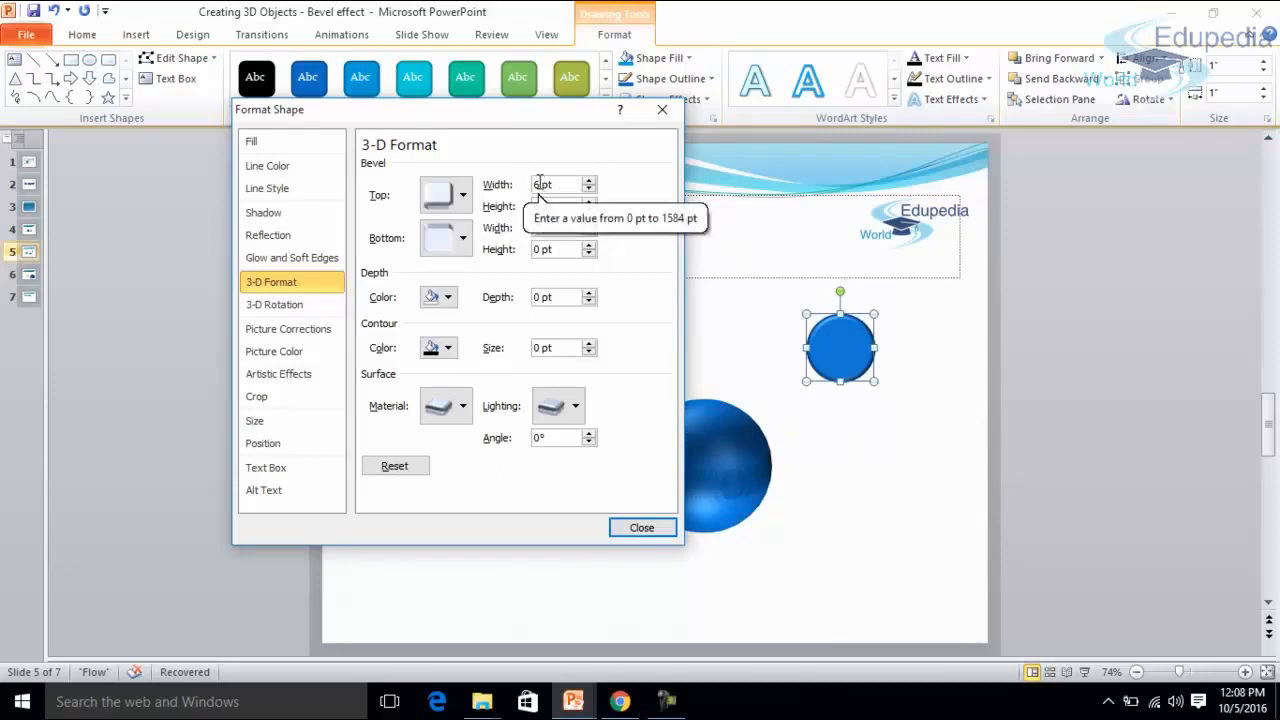
Step: Set the top bevel's width and height to 36 pt for the selected small circle
type("6")
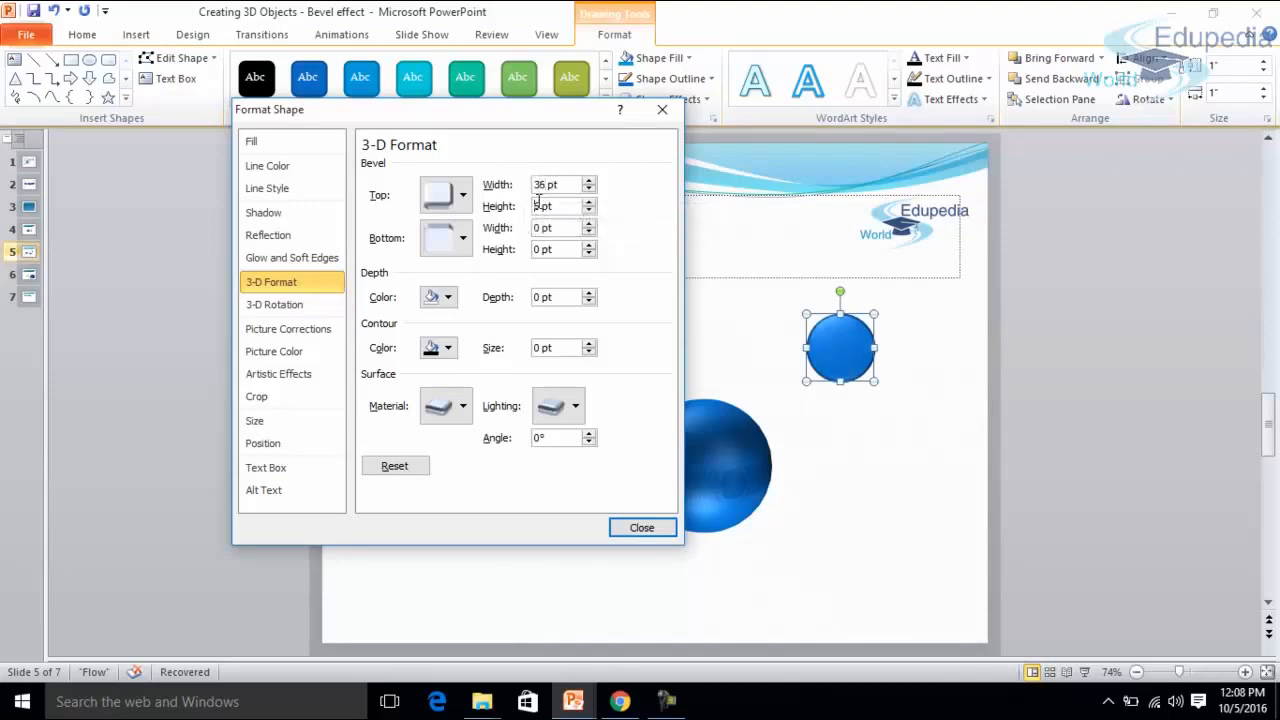
type("6")
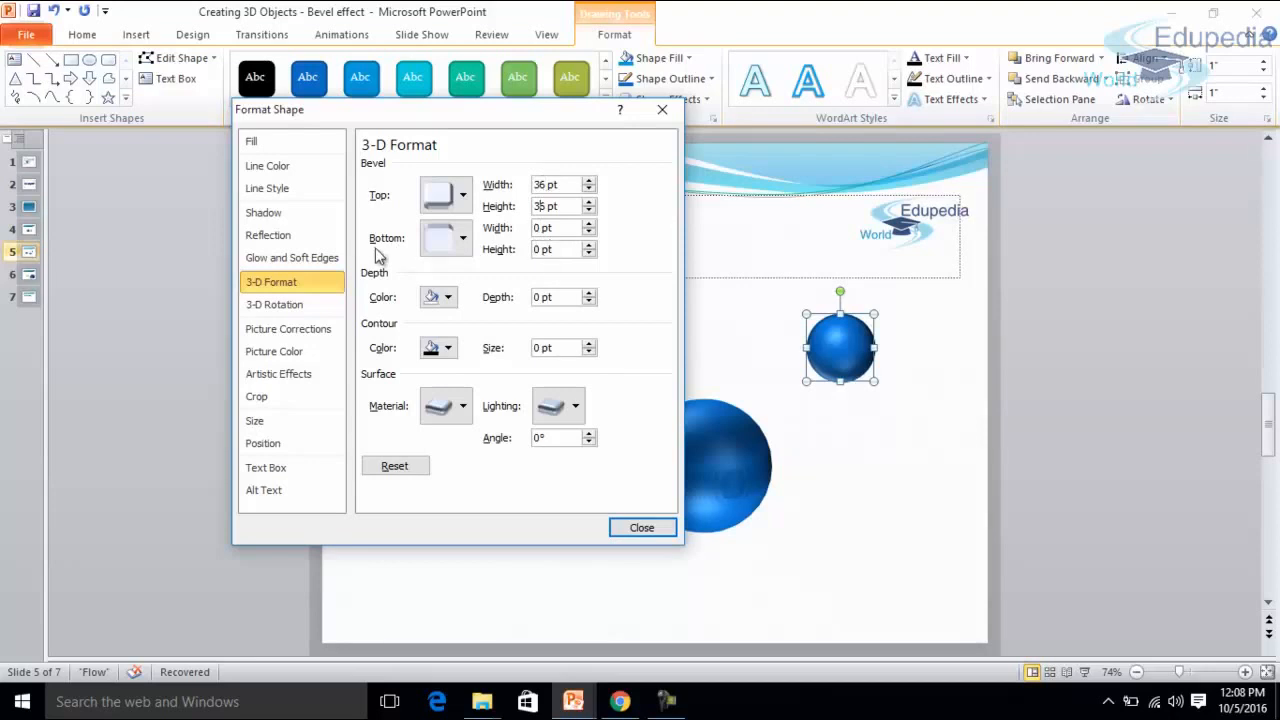
Step: Rotate the half-bevelled small circle to an X rotation of 90° to view its profile from the side
left_click(287, 308)
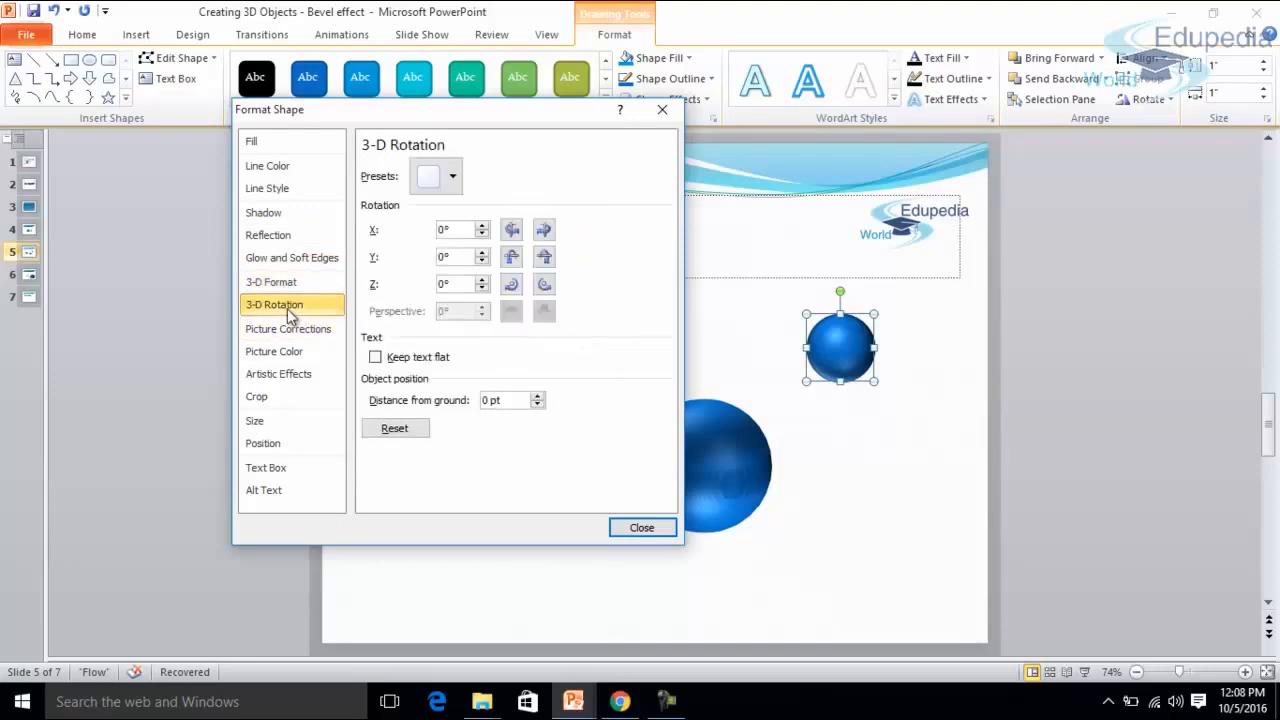
left_click(483, 226)
left_click(483, 226)
left_click(483, 226)
left_click(483, 226)
left_click(483, 226)
left_click(483, 226)
left_click(483, 226)
left_click(483, 226)
left_click(483, 226)
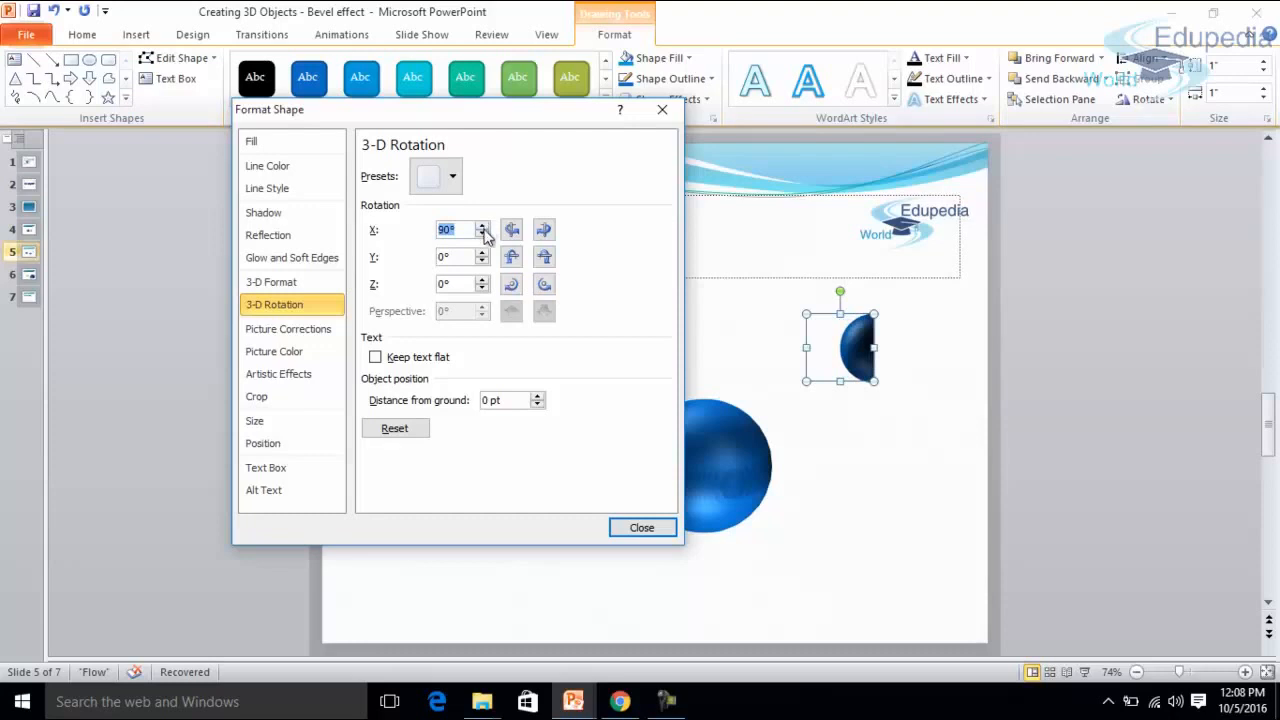
Step: Turn the small circle to an X rotation of 170° to view its back, and return the X rotation to 0°
left_click(483, 234)
left_click(483, 234)
left_click(483, 234)
left_click(483, 234)
left_click(483, 234)
left_click(483, 234)
left_click(483, 234)
left_click(483, 234)
left_click(483, 234)
left_click(483, 227)
left_click(483, 227)
left_click(483, 227)
left_click(483, 227)
left_click(483, 227)
left_click(483, 227)
left_click(483, 227)
left_click(483, 227)
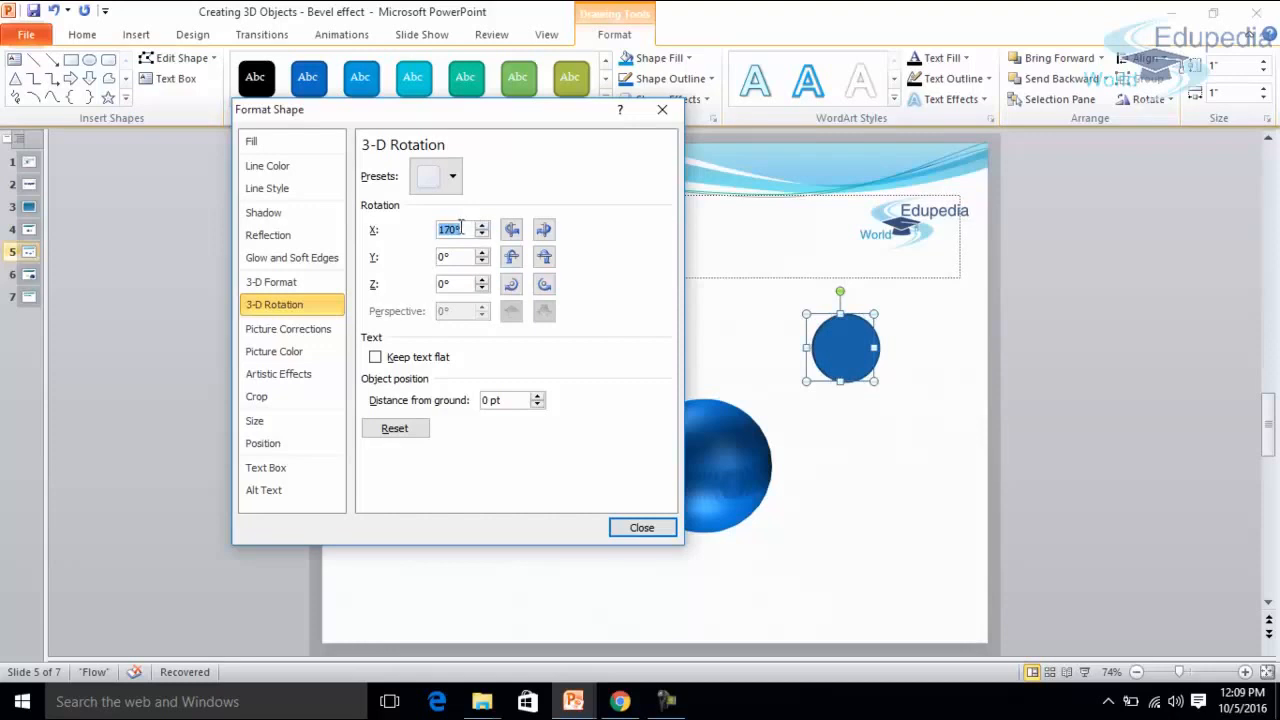
type("0")
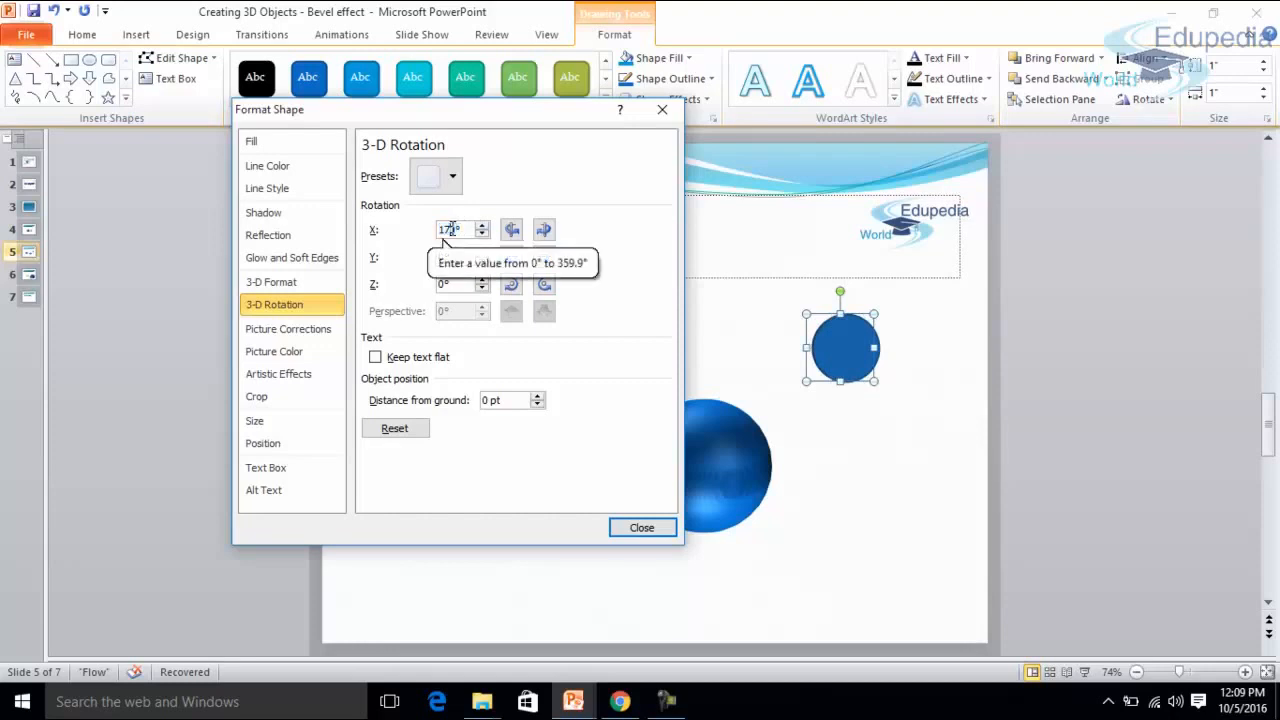
key("Return")
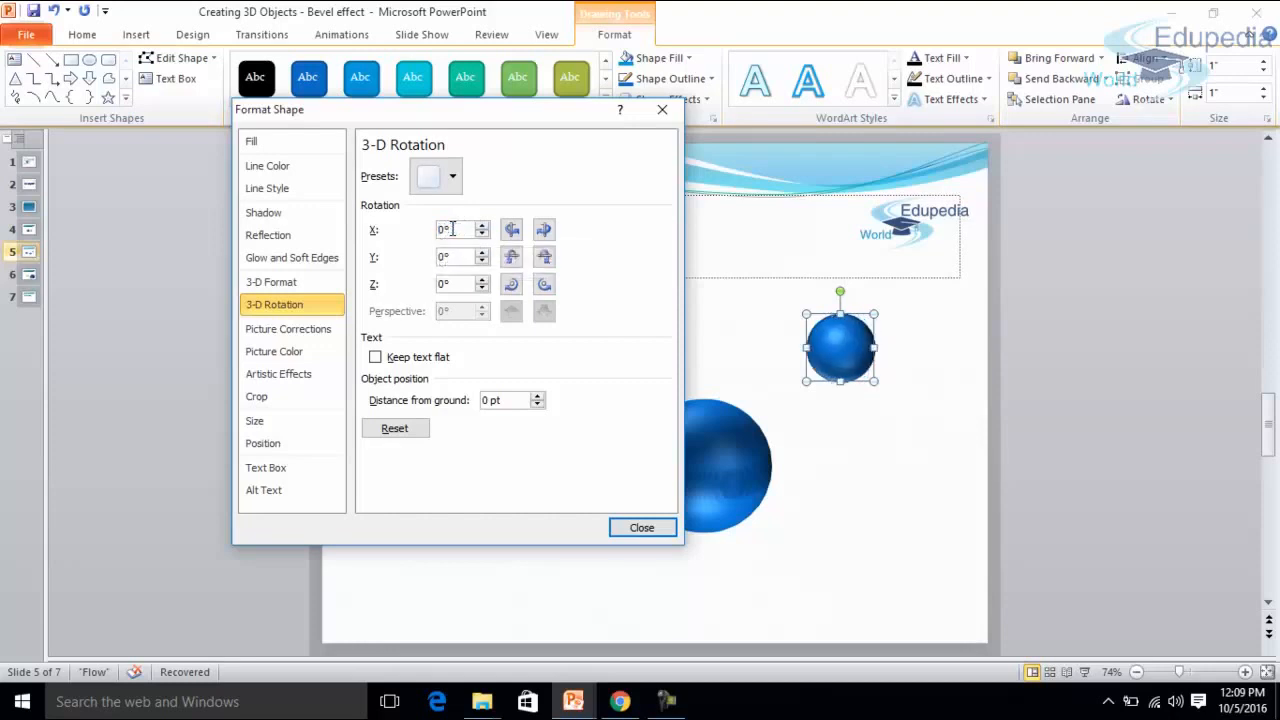
Step: Set the bottom bevel's width and height to 36 pt for the small circle
left_click(291, 286)
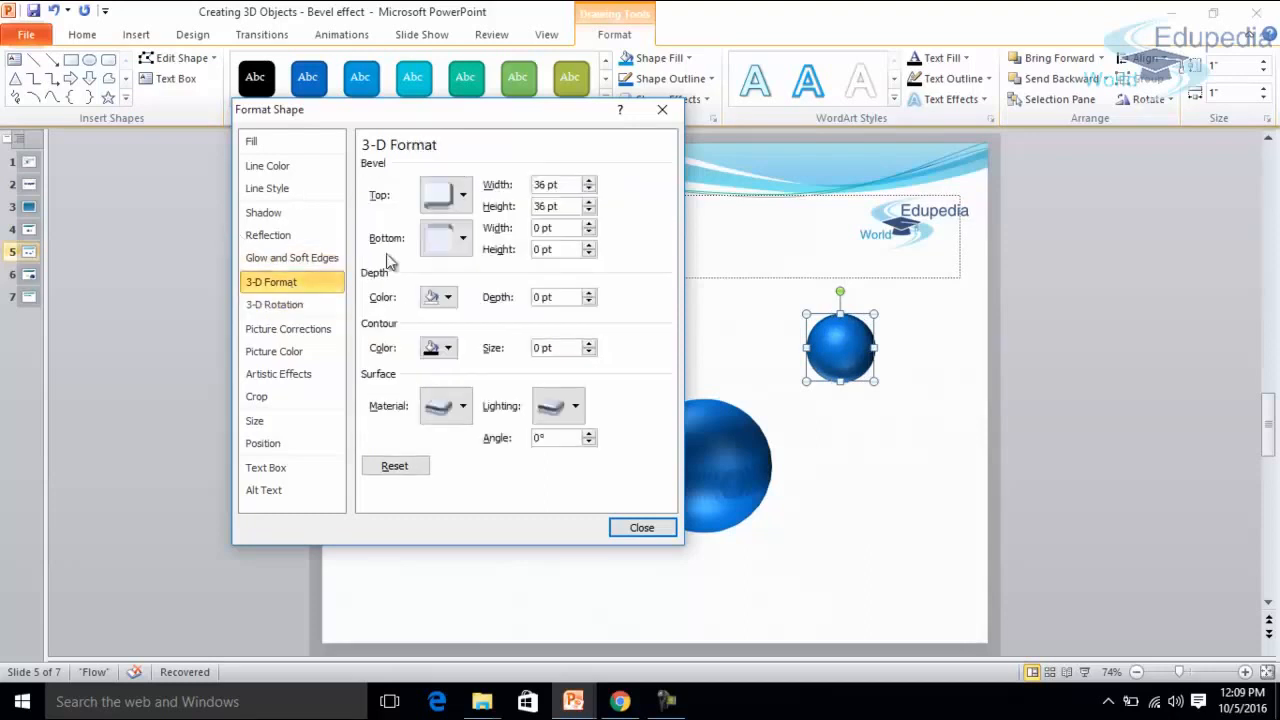
left_click(539, 228)
type("36")
left_click(536, 249)
type("36")
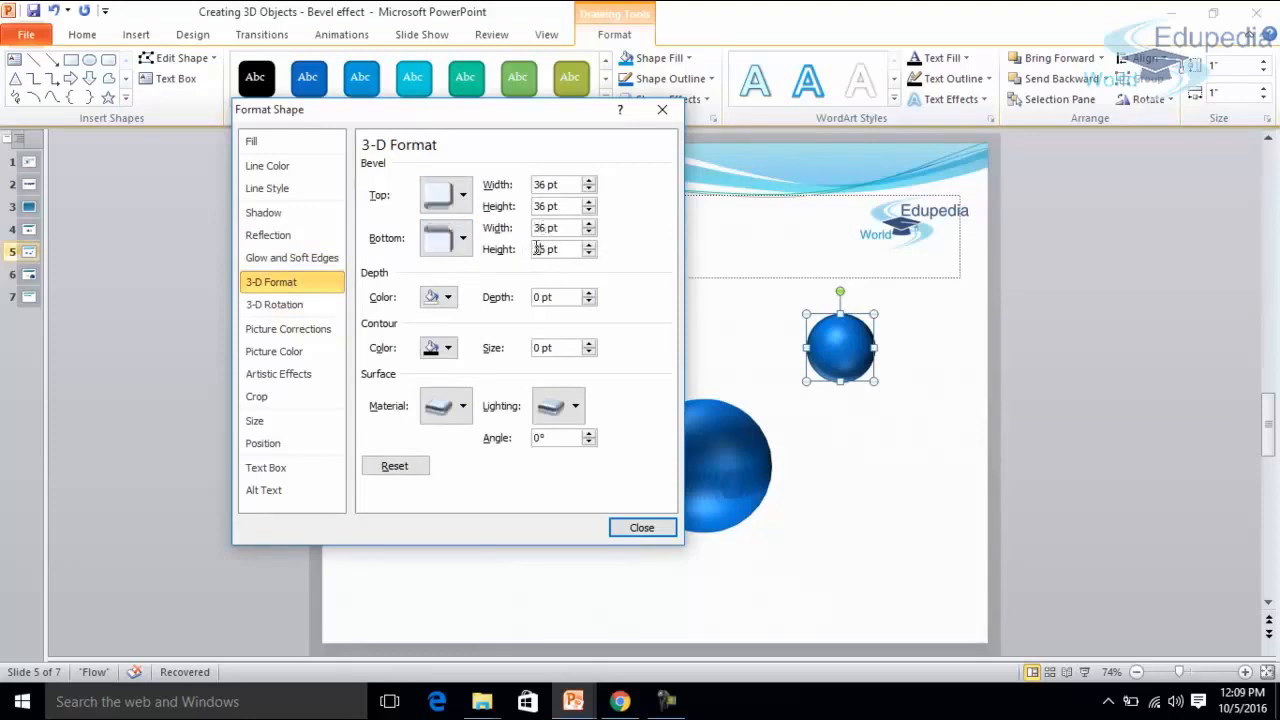
Step: Rotate the small ball, bevelled on both sides, about X in 10° increments up to 90°
left_click(276, 308)
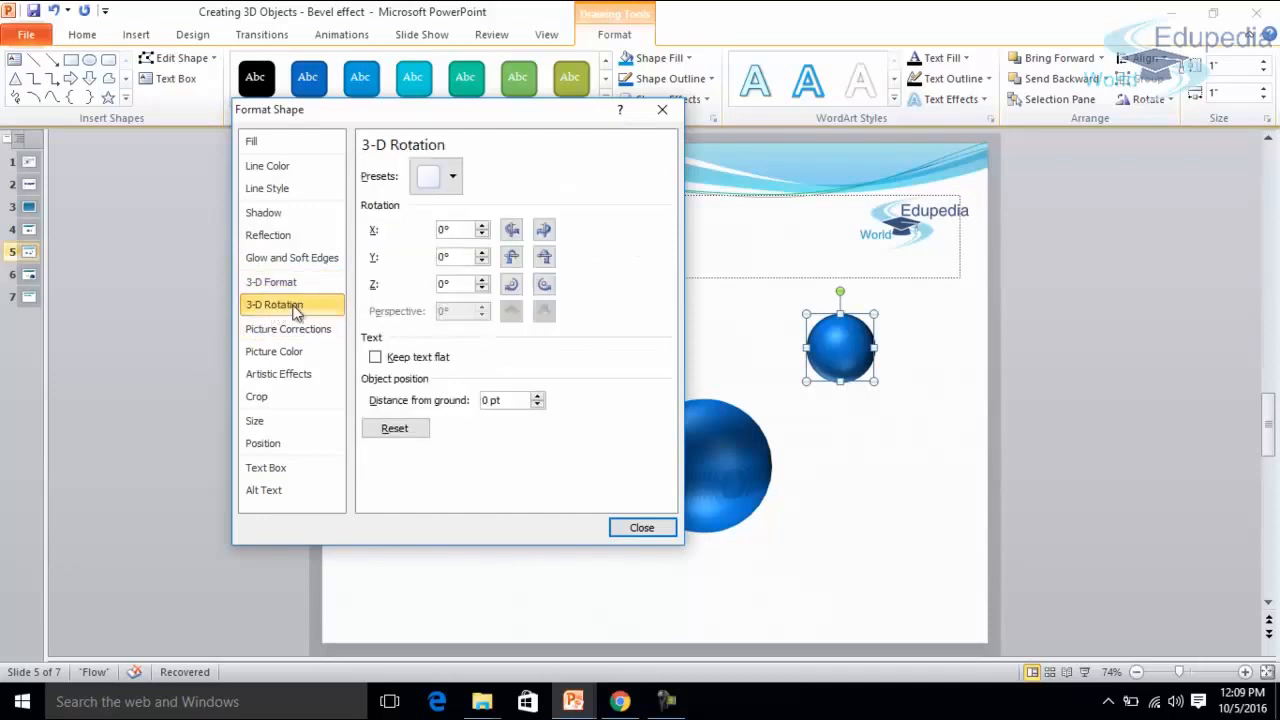
left_click(483, 226)
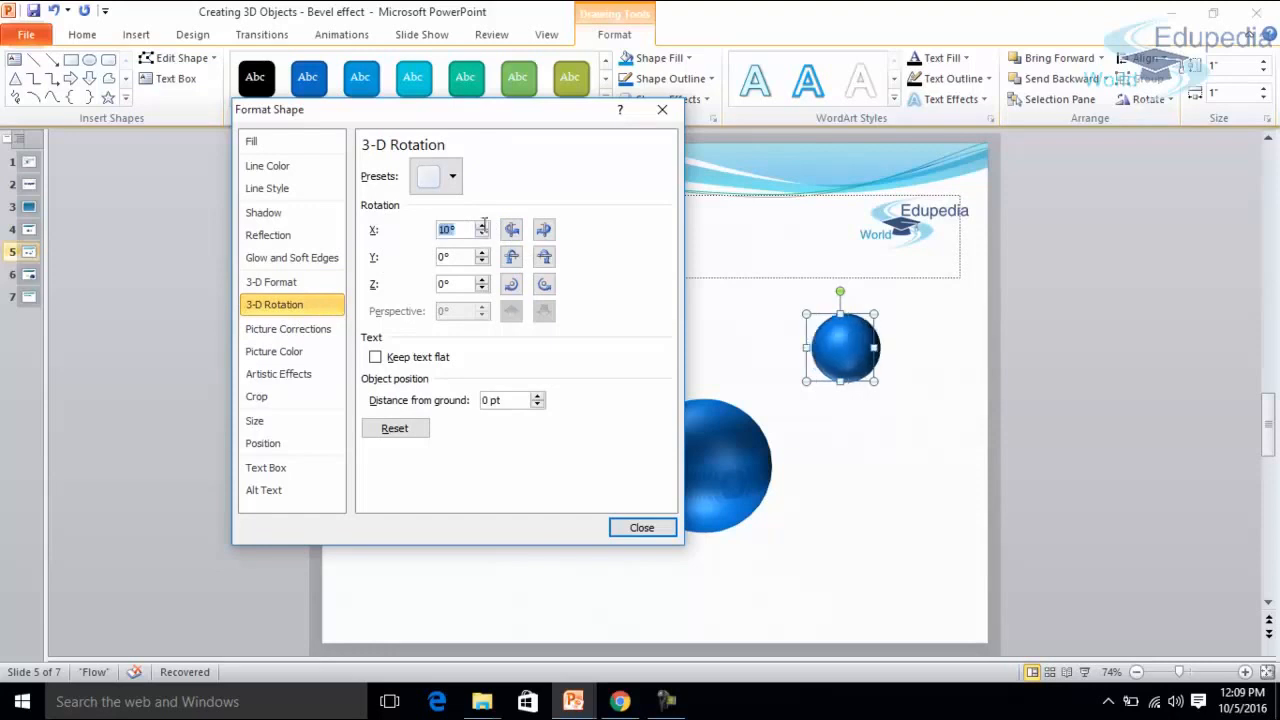
left_click(482, 226)
left_click(482, 226)
left_click(483, 226)
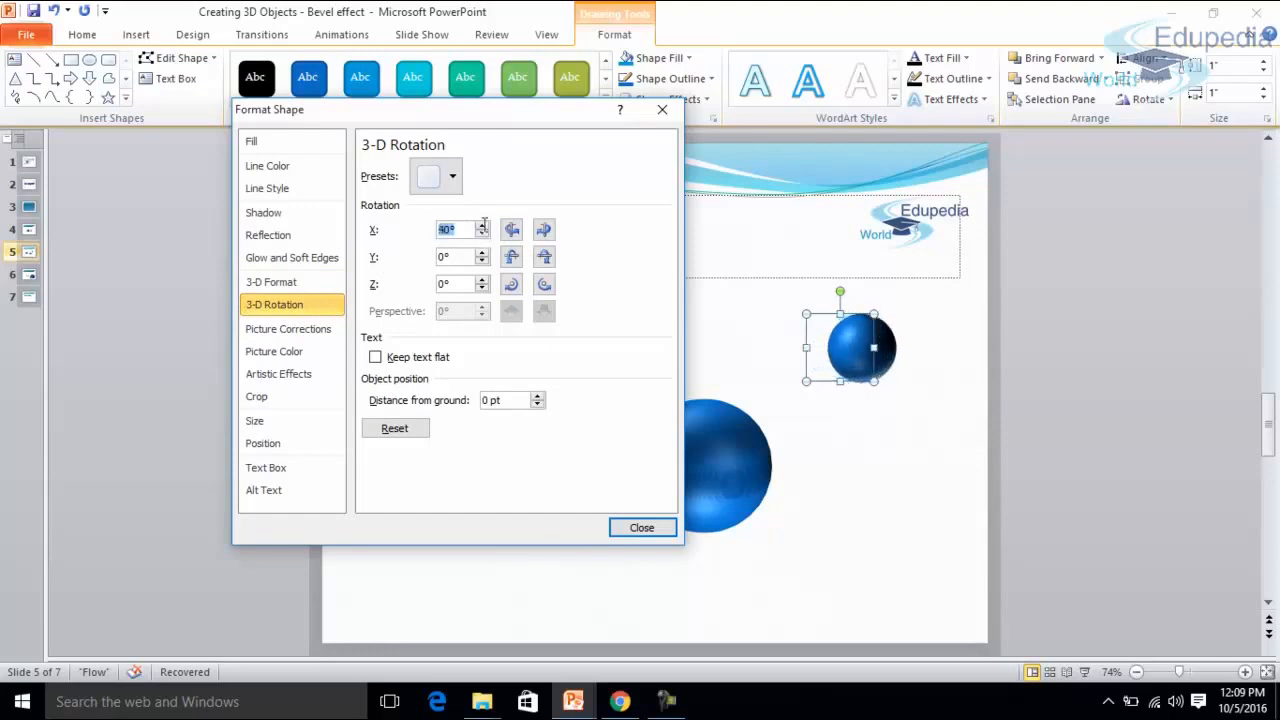
left_click(483, 226)
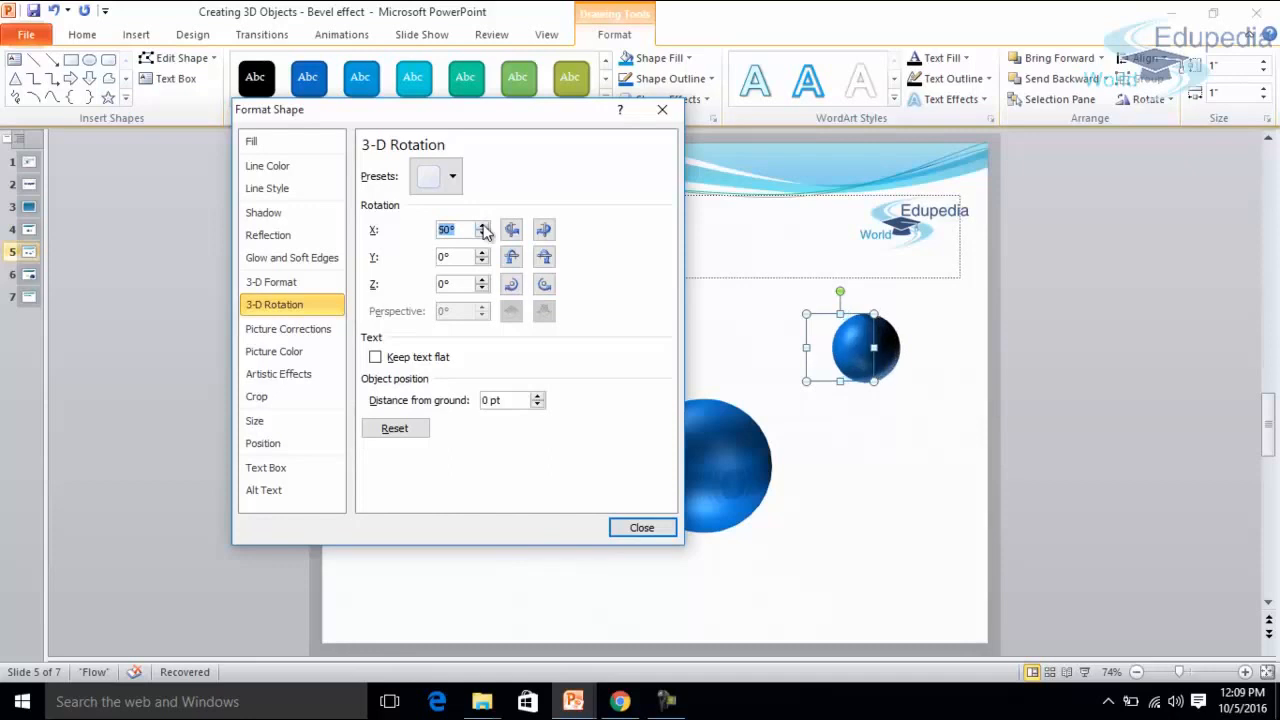
left_click(483, 226)
left_click(483, 226)
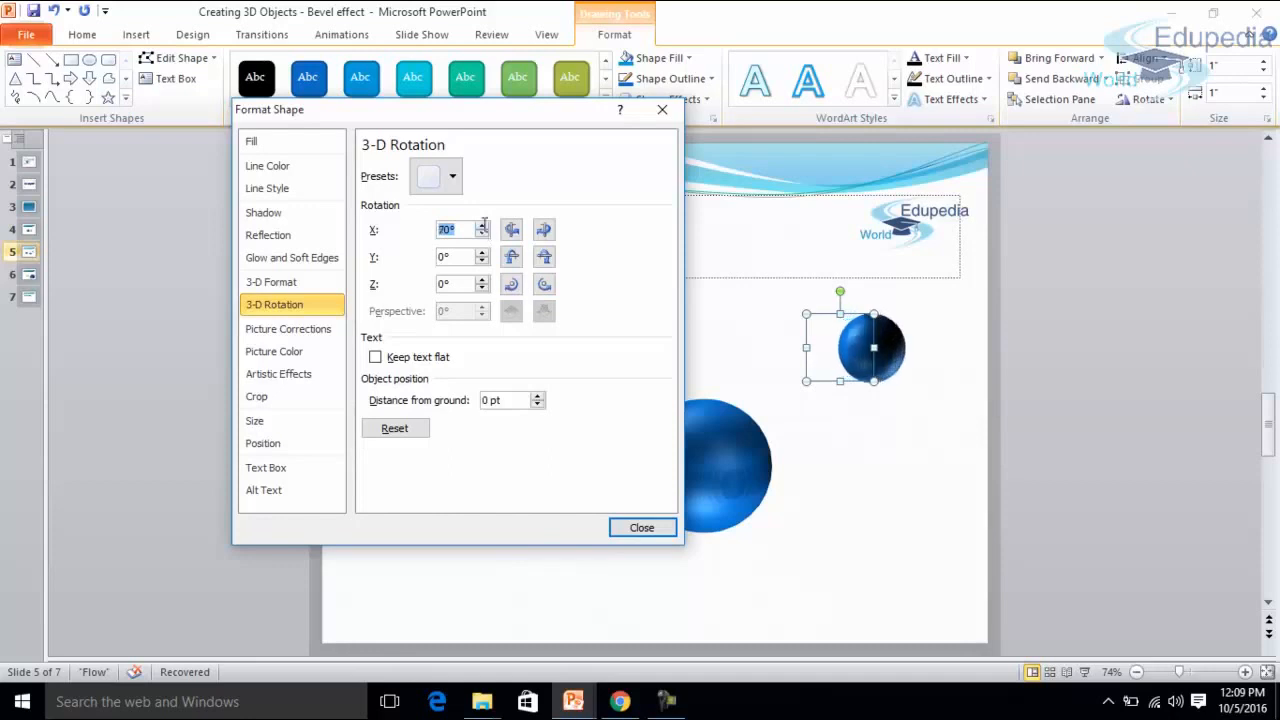
left_click(483, 226)
left_click(483, 226)
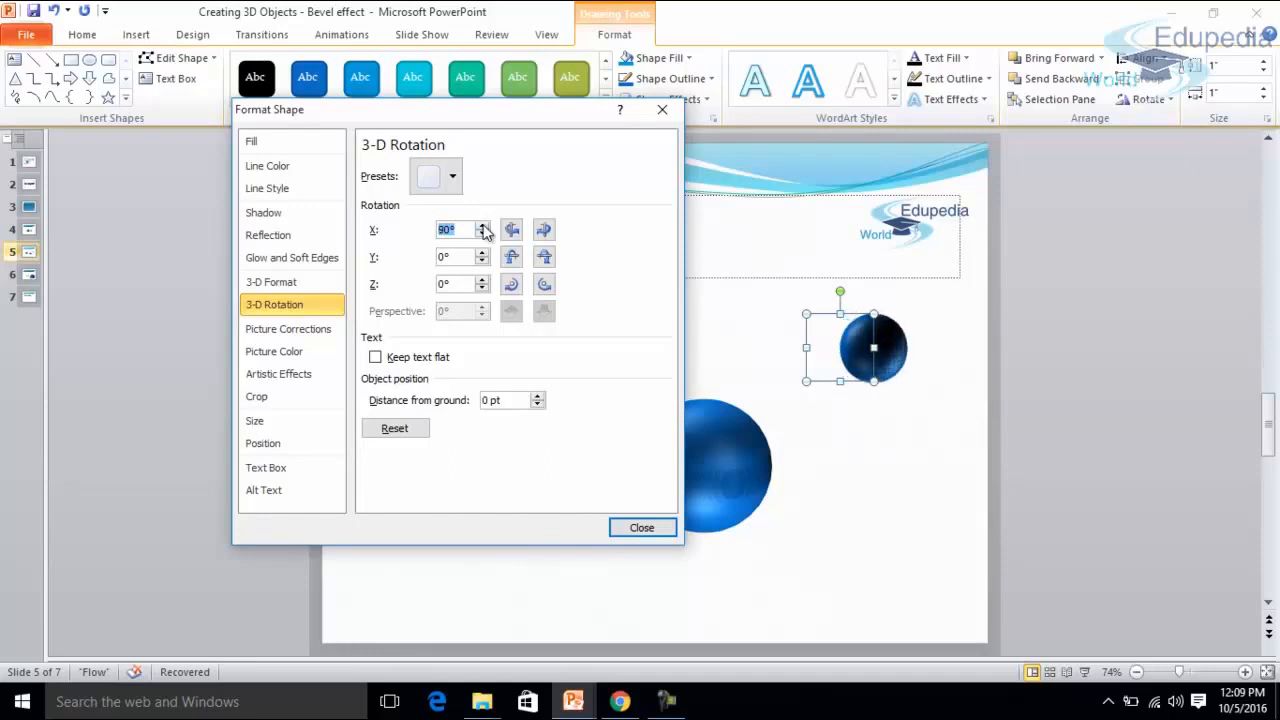
Step: Continue the small ball's X rotation through a full turn to 359.9°, and reset it to 0°
left_click(483, 226)
left_click(483, 226)
left_click(483, 226)
left_click(483, 227)
left_click(483, 227)
left_click(483, 227)
left_click(483, 227)
left_click(483, 227)
left_click(483, 227)
left_click(483, 227)
left_click(483, 227)
left_click(483, 227)
left_click(483, 227)
left_click(483, 227)
left_click(483, 227)
left_click(483, 227)
left_click(483, 227)
left_click(483, 227)
left_click(483, 227)
left_click(483, 227)
left_click(483, 227)
left_click(483, 227)
left_click(483, 227)
left_click(483, 227)
left_click(483, 227)
left_click(483, 227)
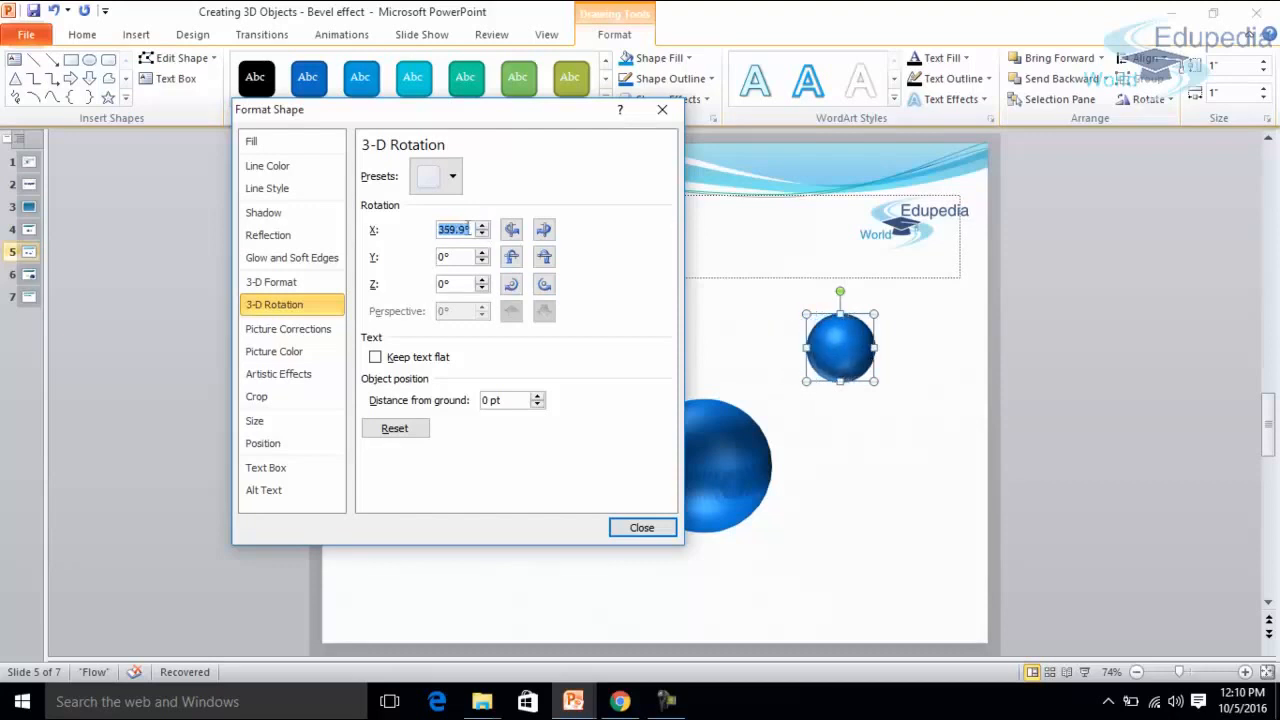
type("0")
key("Return")
Step: Reduce the small ball's top bevel to 20 pt width and 20 pt height
left_click(271, 284)
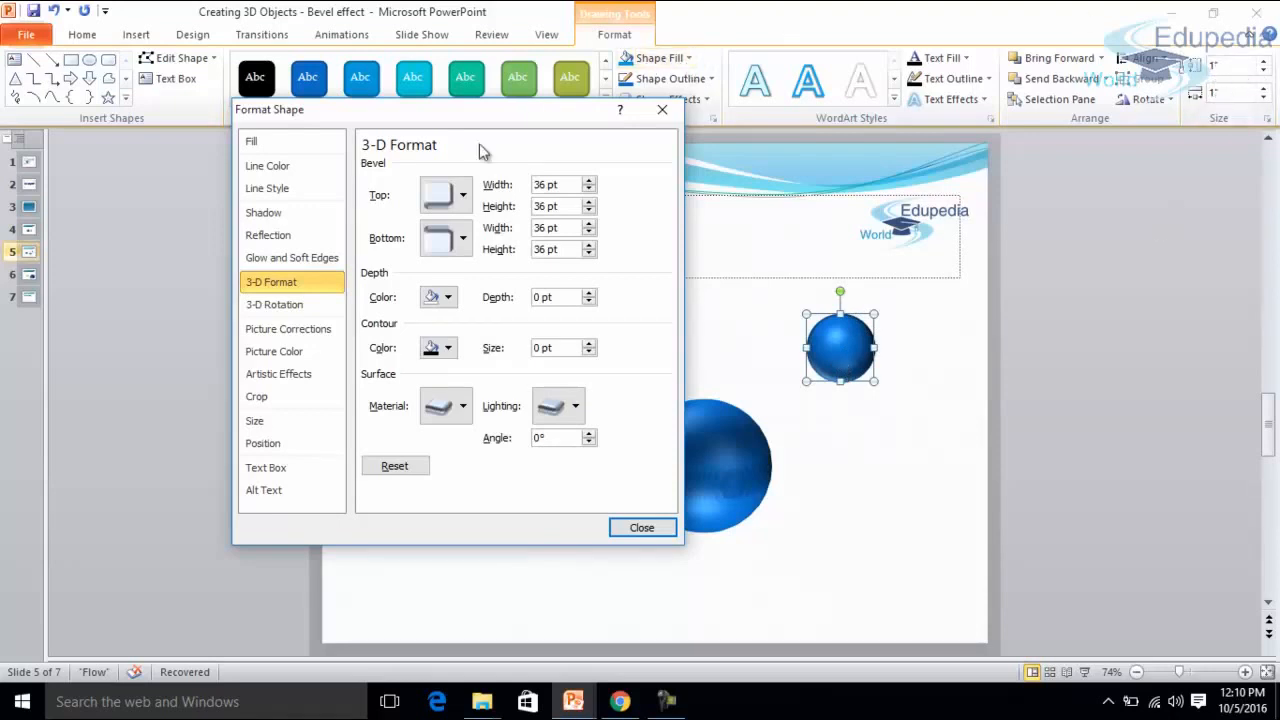
left_click(546, 183)
key("BackSpace")
key("BackSpace")
type("20")
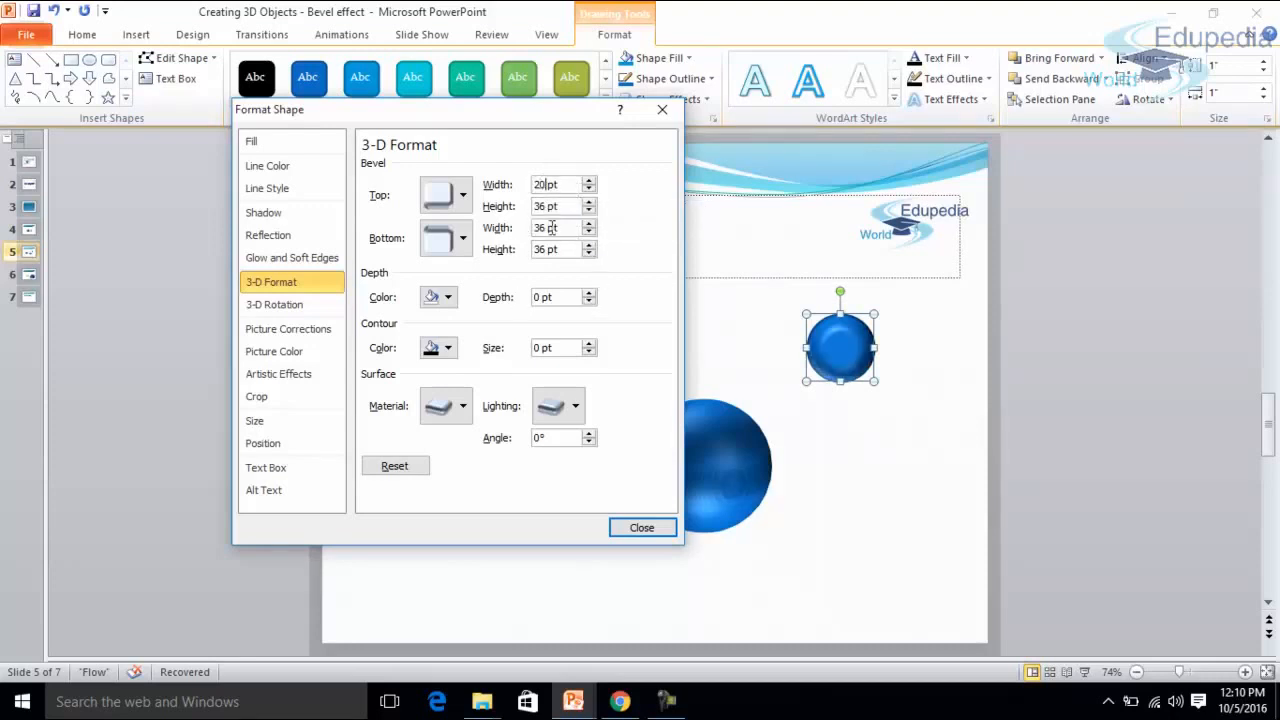
left_click(548, 207)
key("BackSpace")
key("BackSpace")
type("20")
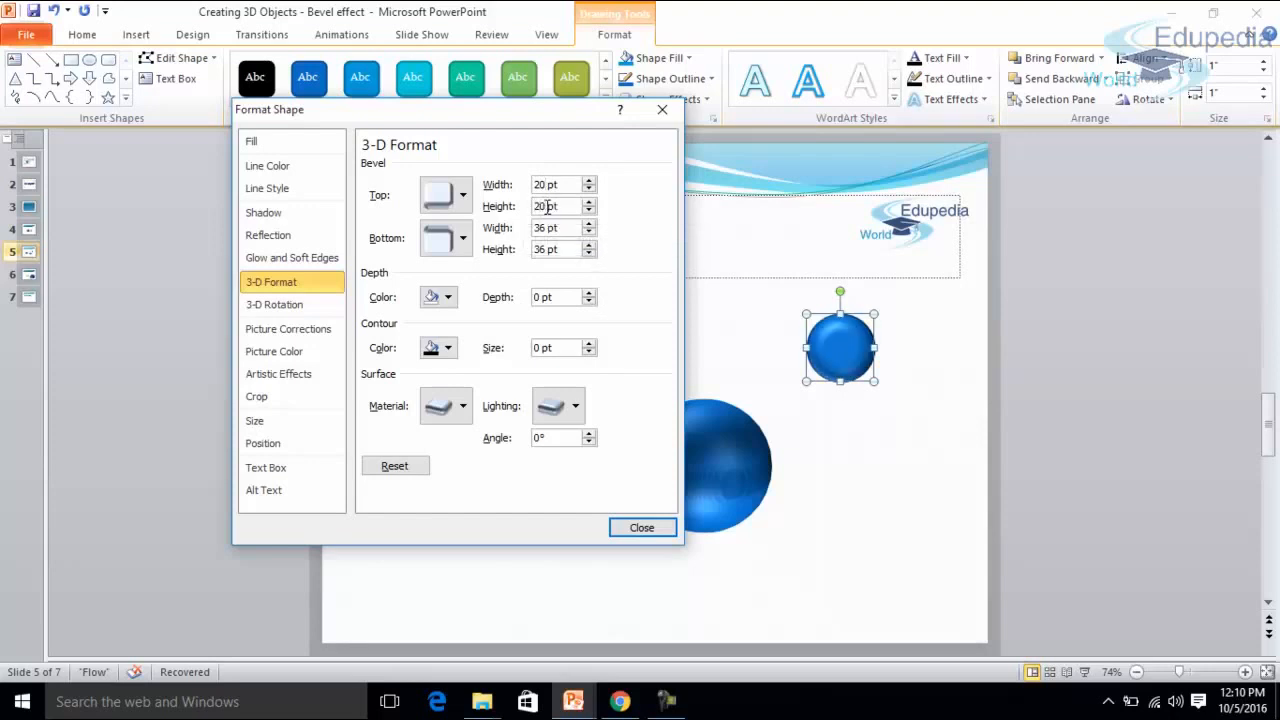
Step: Set the X rotation of the unevenly bevelled small ball to 90°
left_click(266, 306)
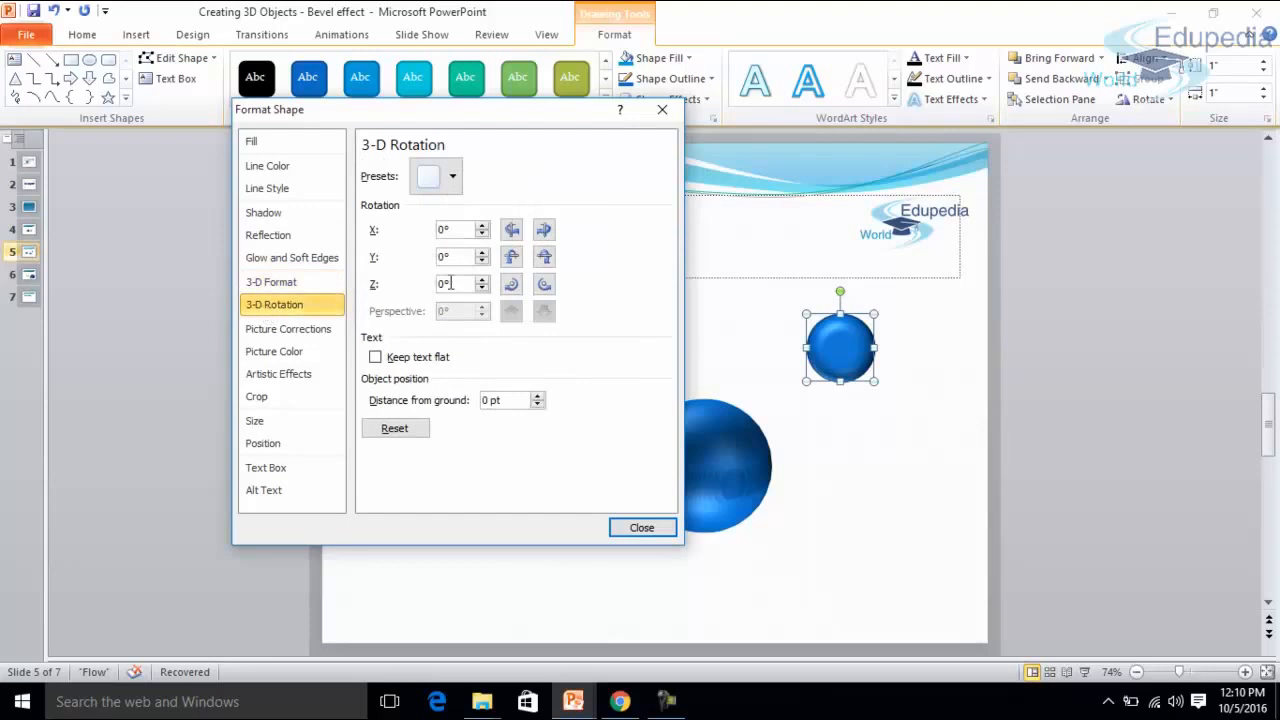
left_click(483, 227)
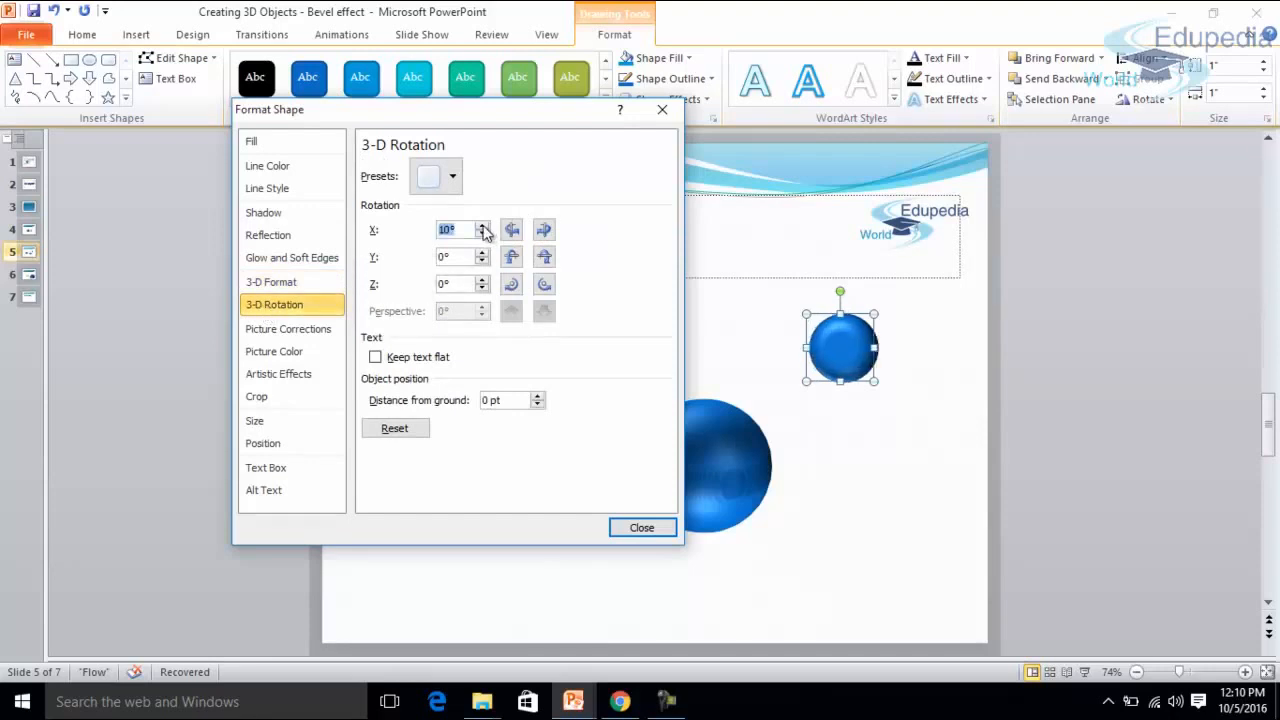
left_click(483, 226)
left_click(483, 226)
left_click(483, 226)
left_click(483, 226)
left_click(483, 226)
left_click(483, 226)
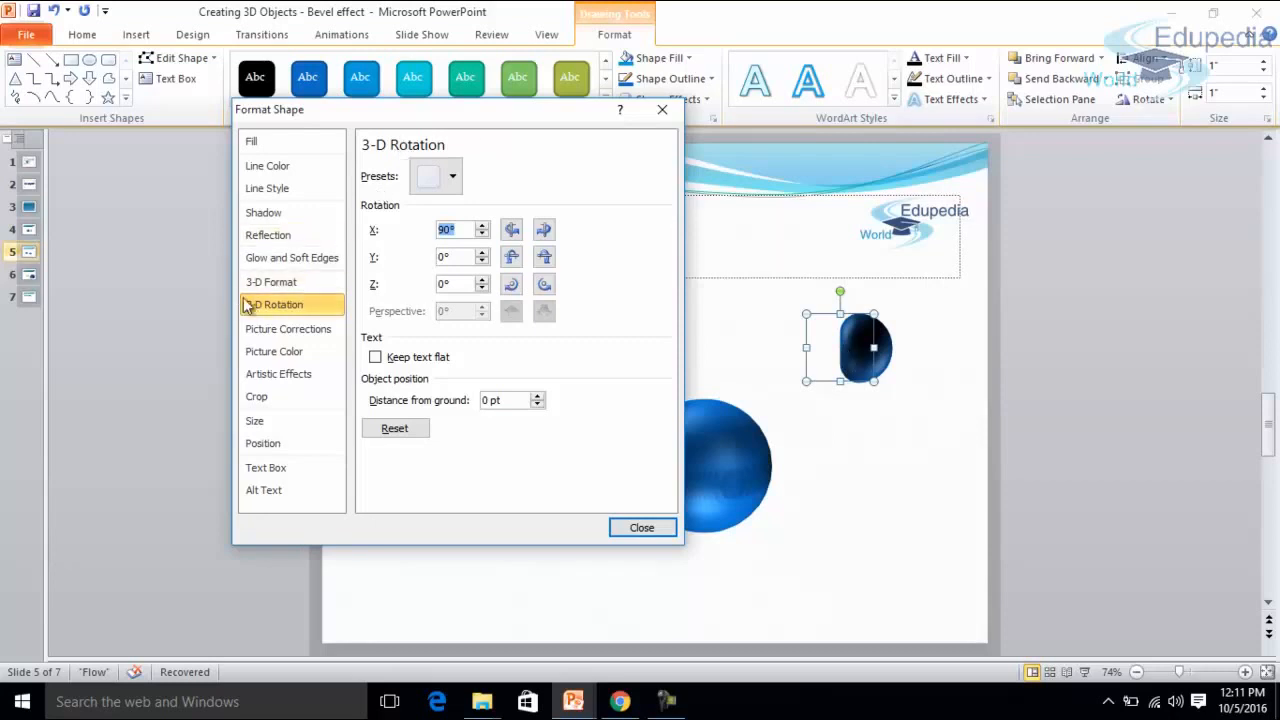
Step: Set the small ball's top bevel width and height back to 36 pt and close the shape formatting dialog
left_click(276, 286)
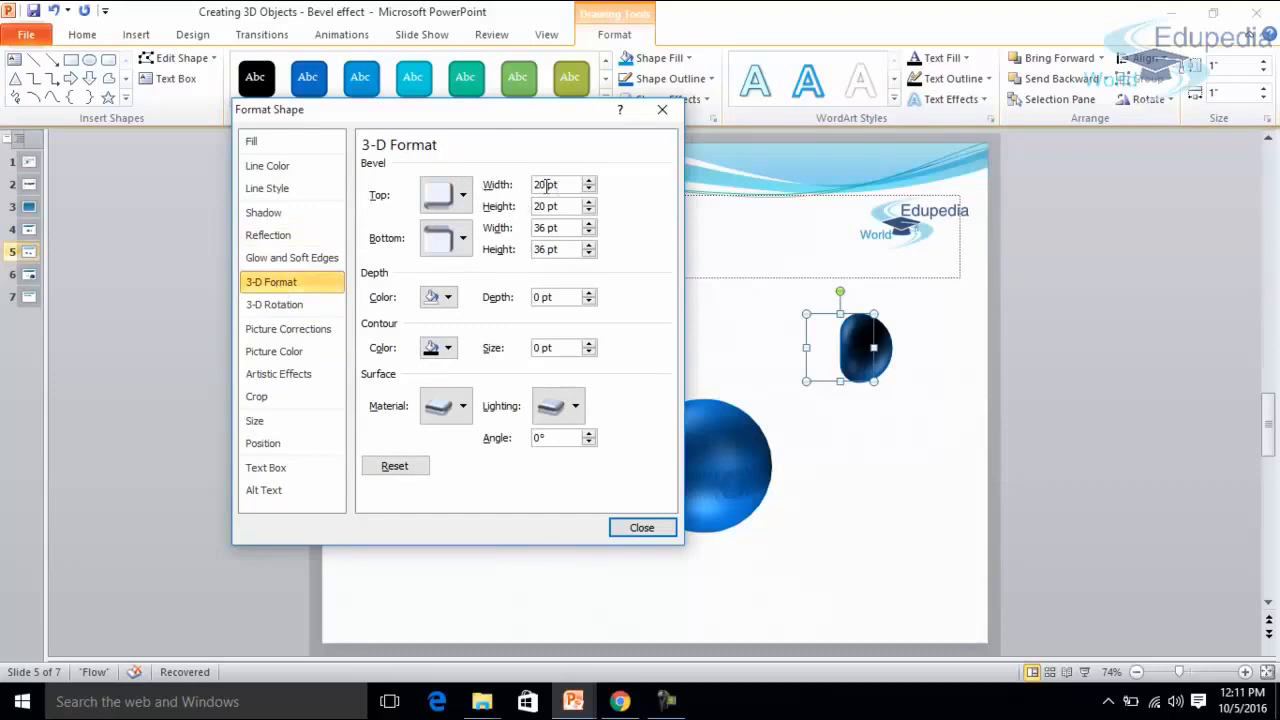
key("BackSpace")
key("BackSpace")
type("36")
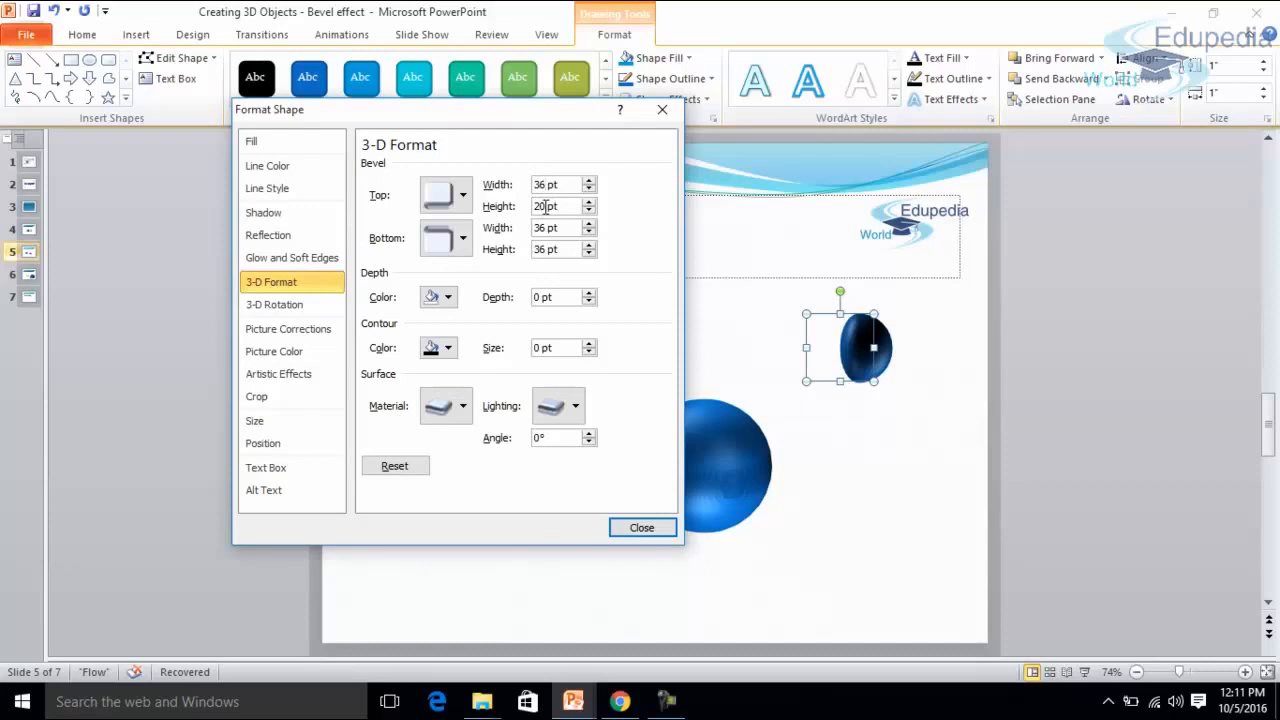
left_click(545, 206)
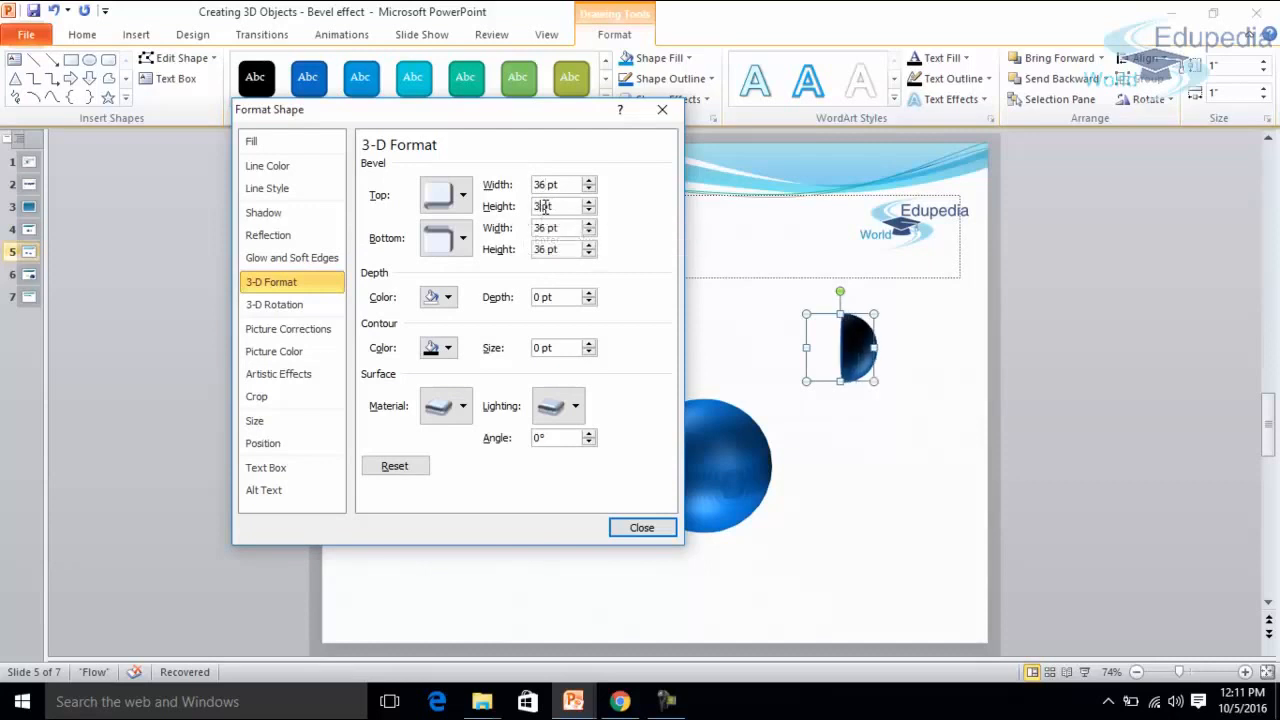
key("BackSpace")
key("BackSpace")
type("36")
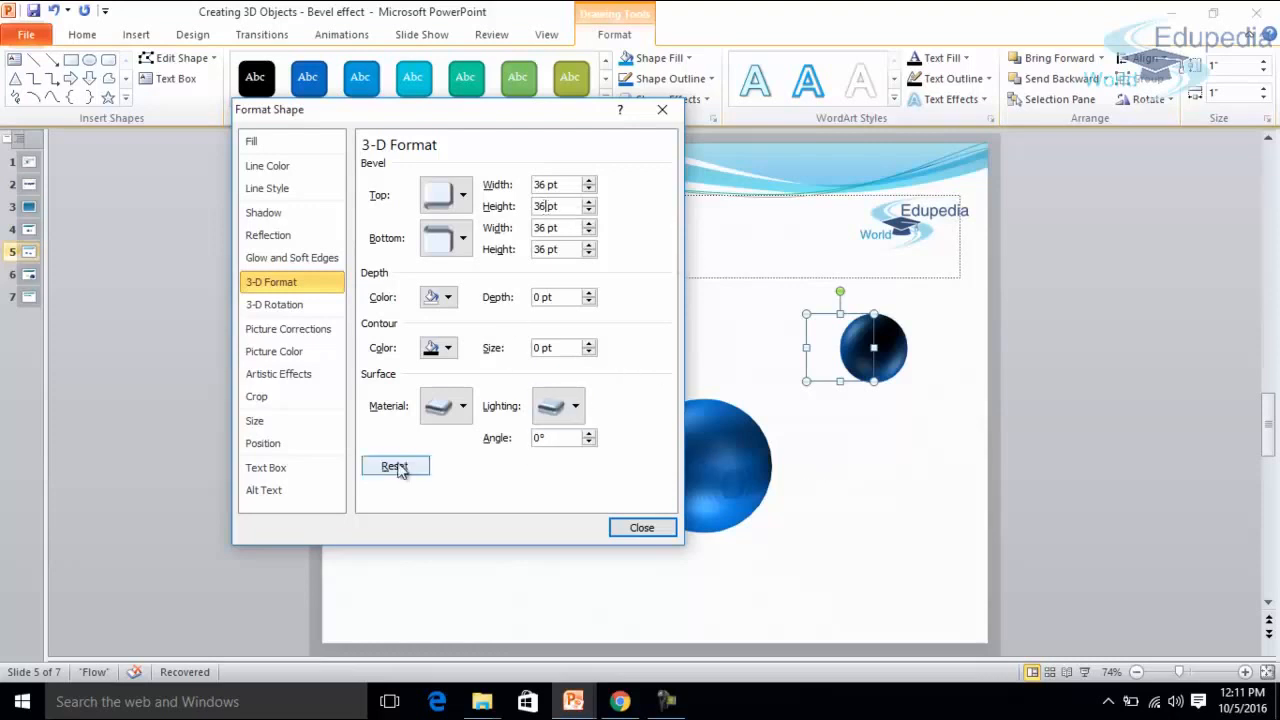
left_click(643, 528)
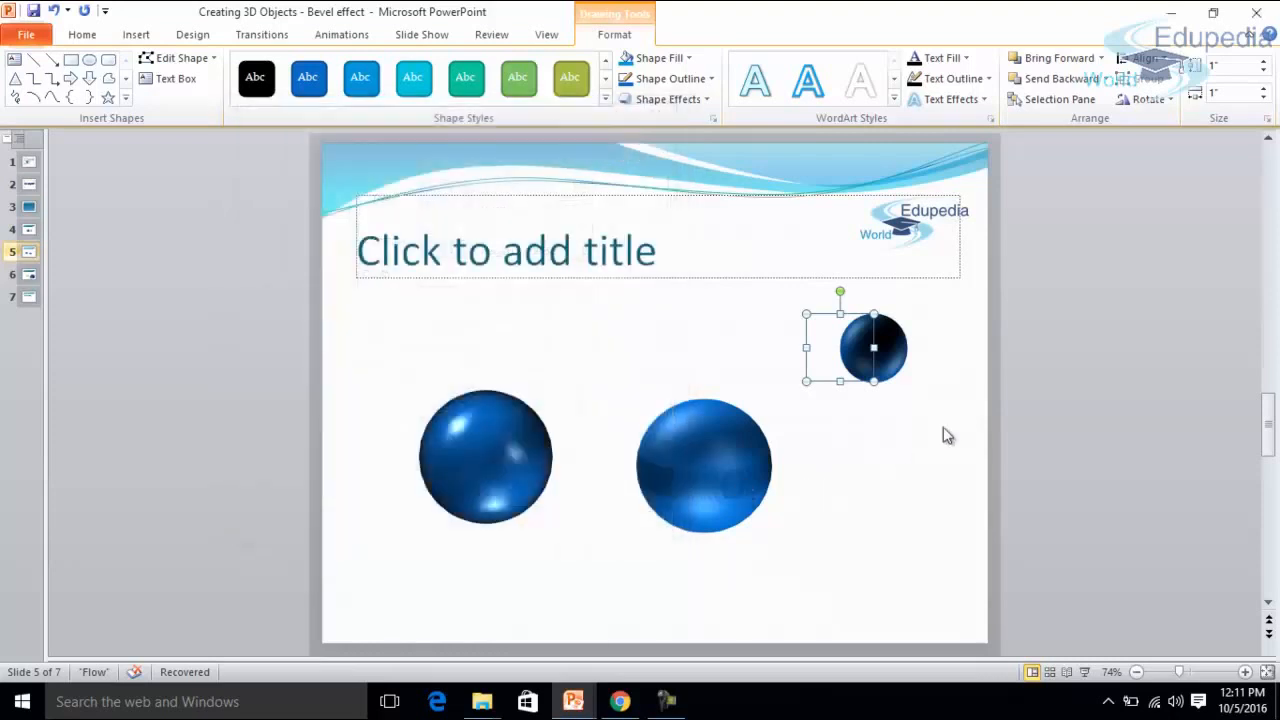
left_click(893, 400)
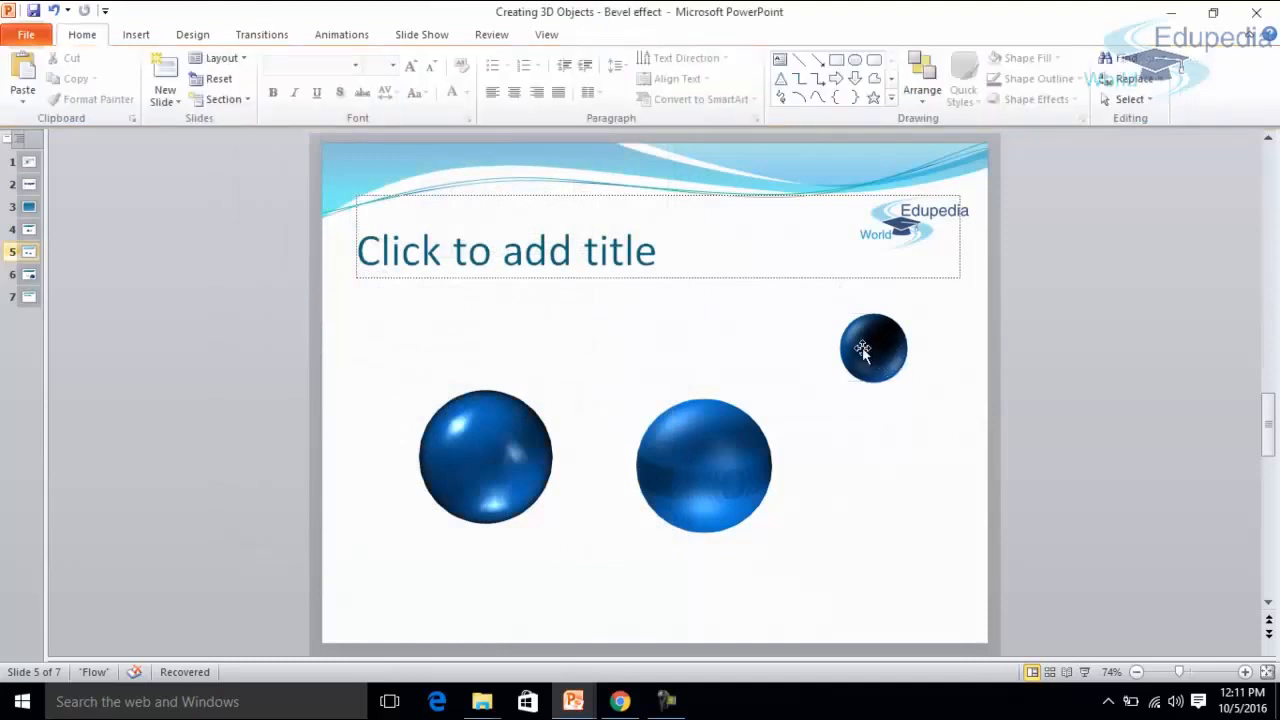
left_click(871, 346)
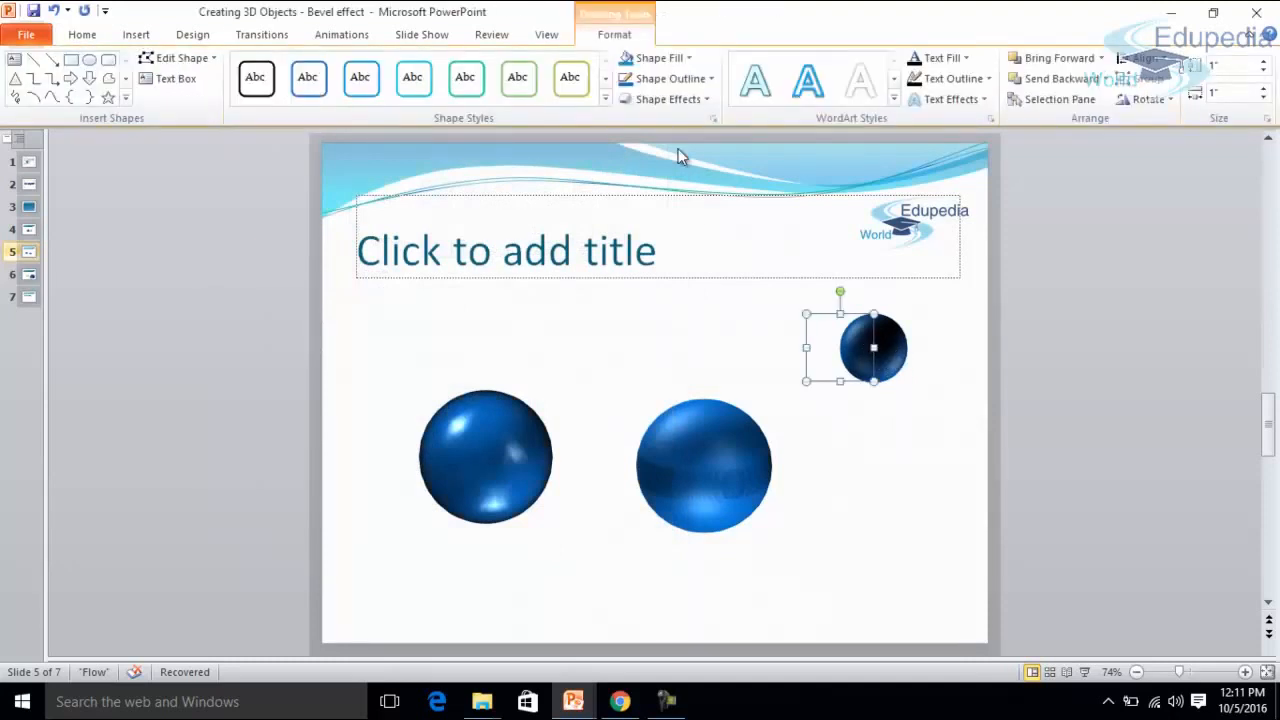
Step: Draw a circle about 1" in diameter just below the title, above and between the two large balls
left_click(136, 34)
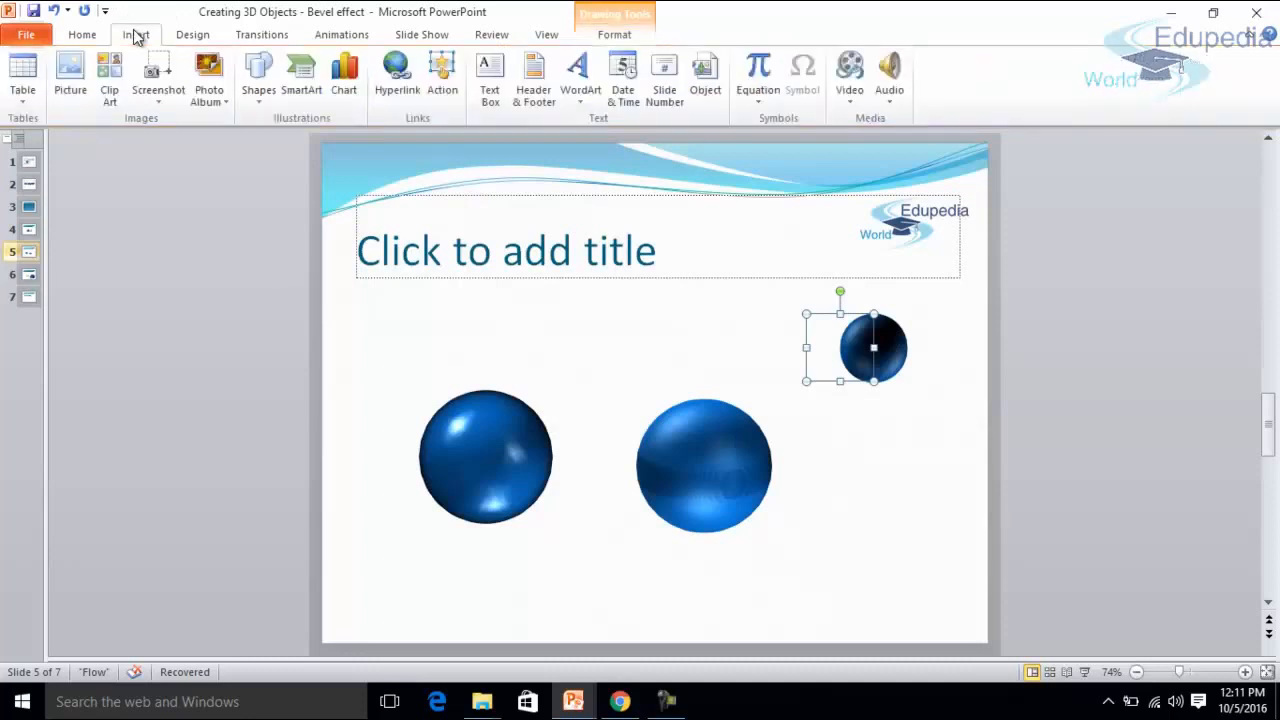
left_click(264, 104)
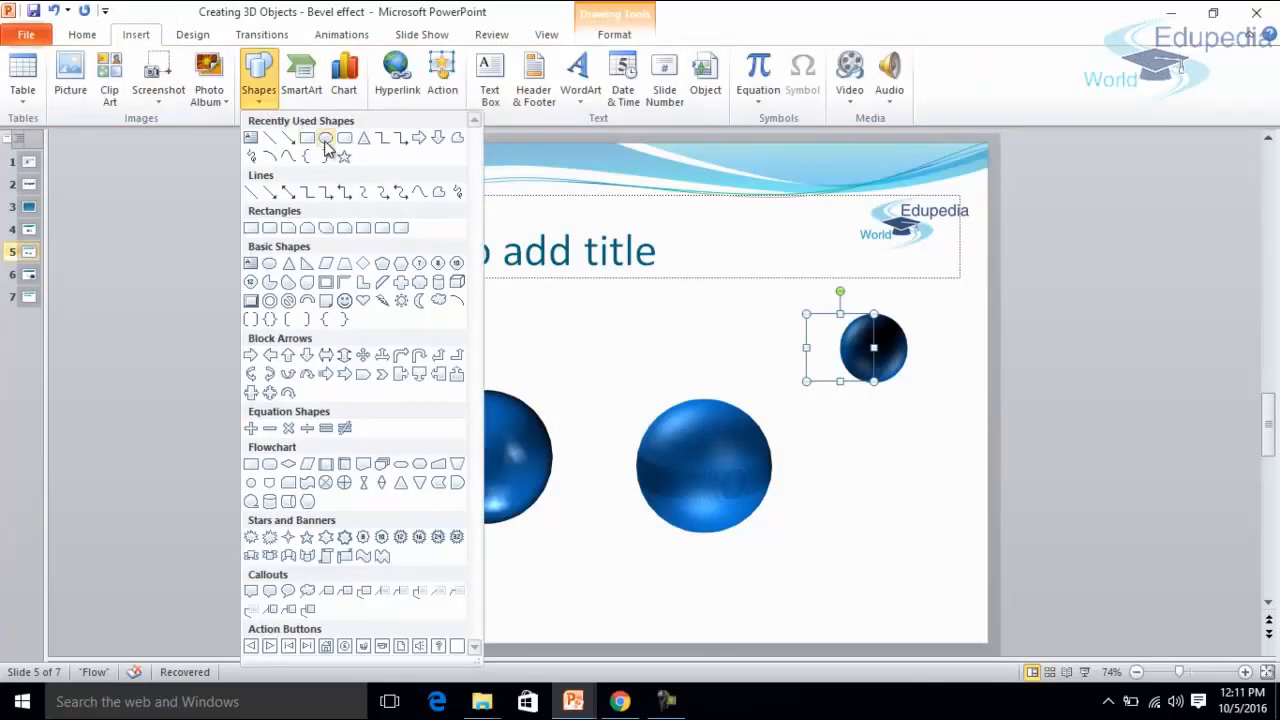
left_click(325, 138)
left_click_drag(523, 288, 591, 355)
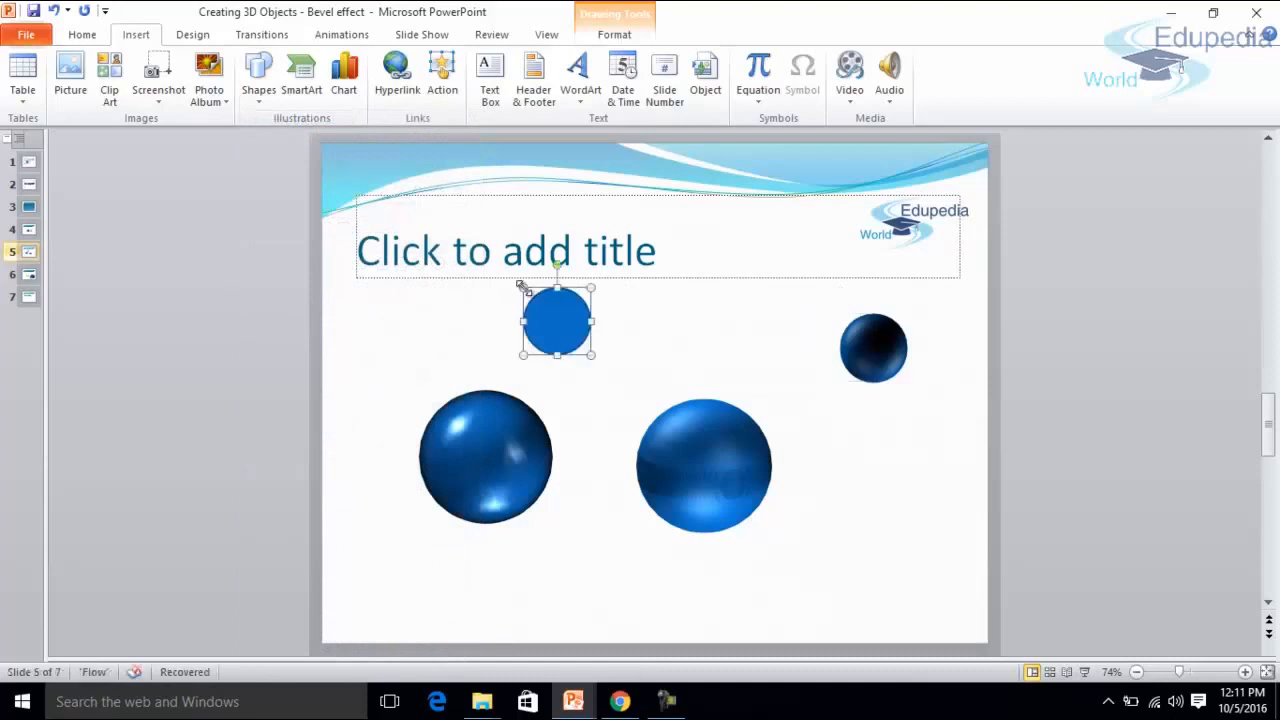
Step: Set the new flat circle's height and width to 2" and deselect it
left_click(622, 34)
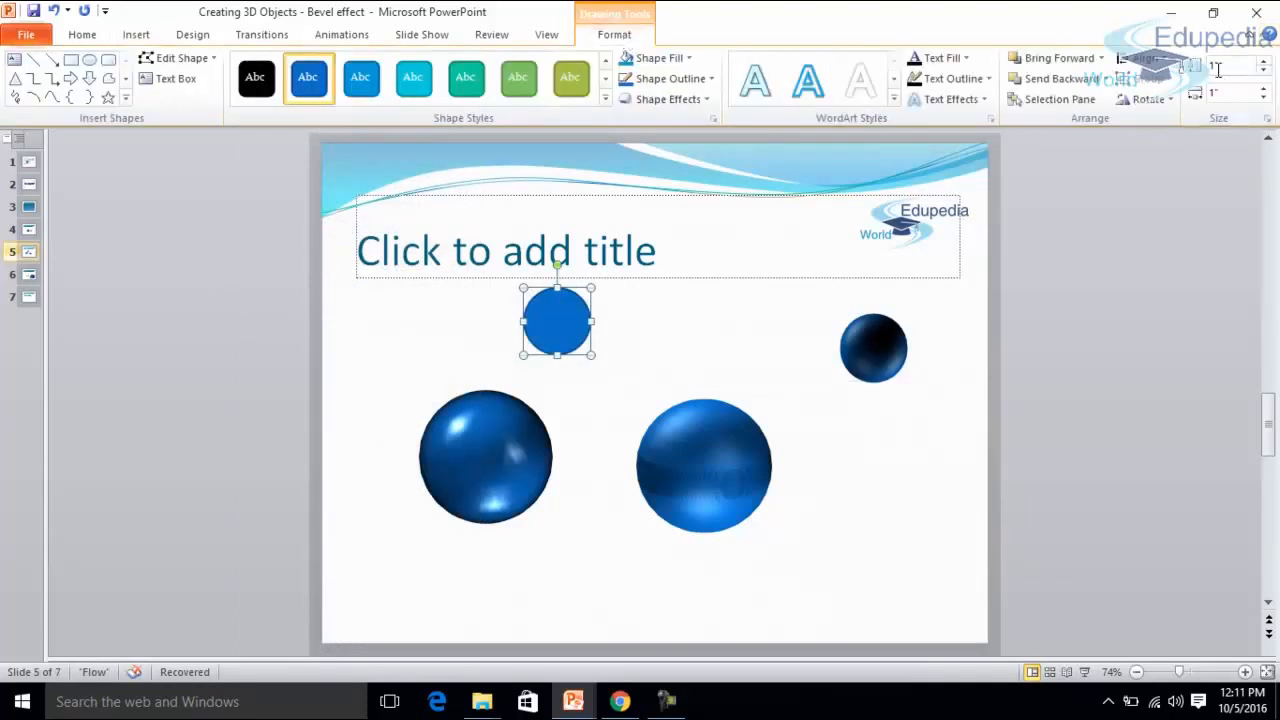
type("2")
left_click(1215, 95)
double_click(1218, 90)
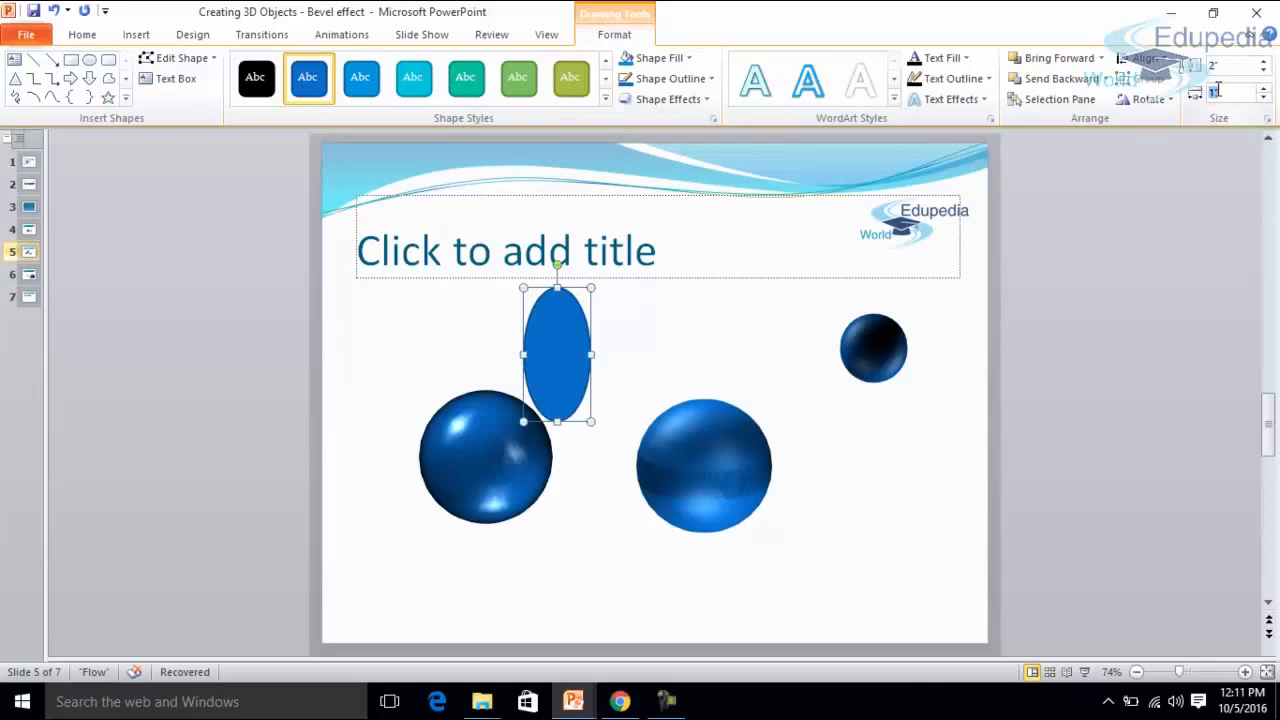
type("2")
left_click(645, 312)
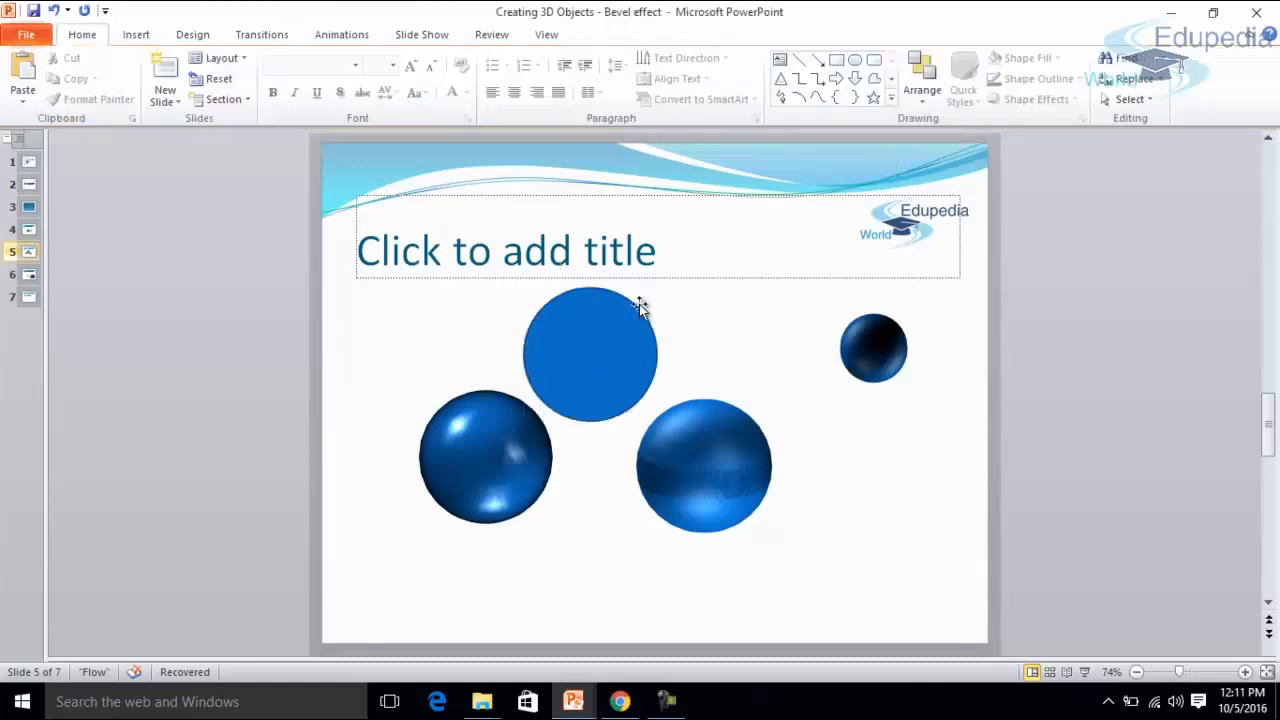
Step: Set the top bevel width of the flat 2" circle below the title to 72 pt
right_click(624, 353)
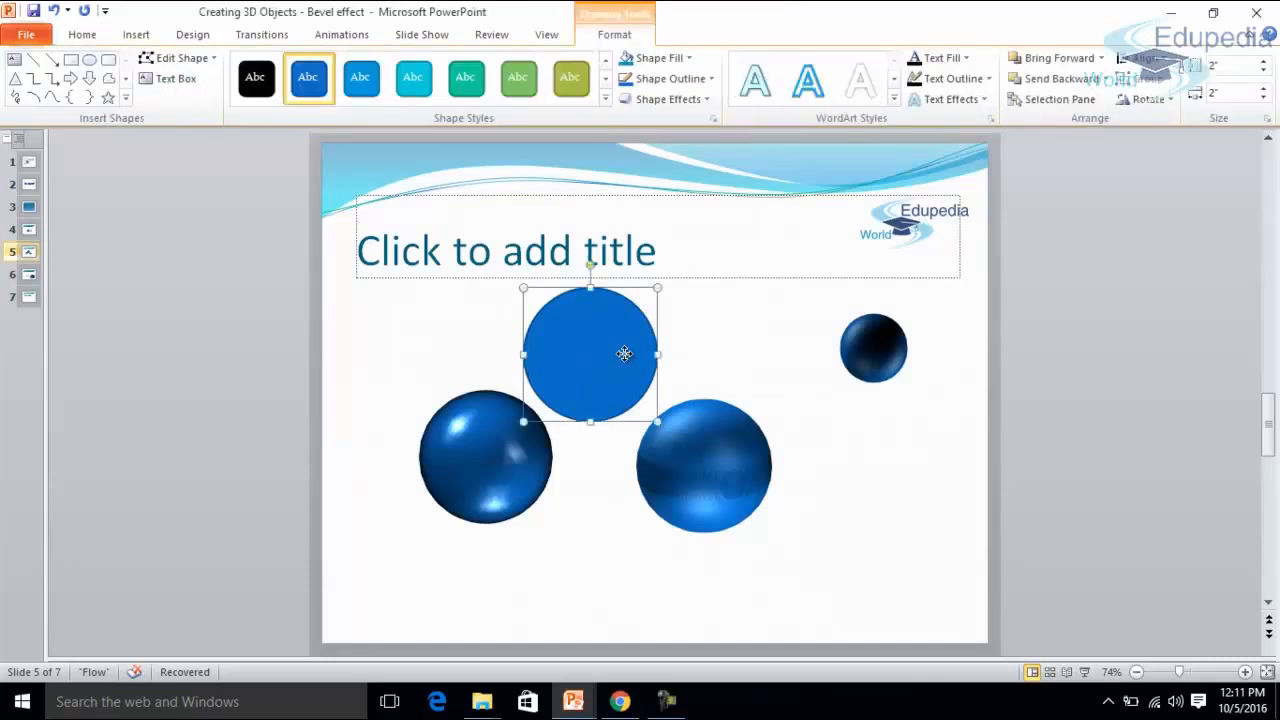
left_click(771, 324)
left_click(591, 361)
right_click(591, 361)
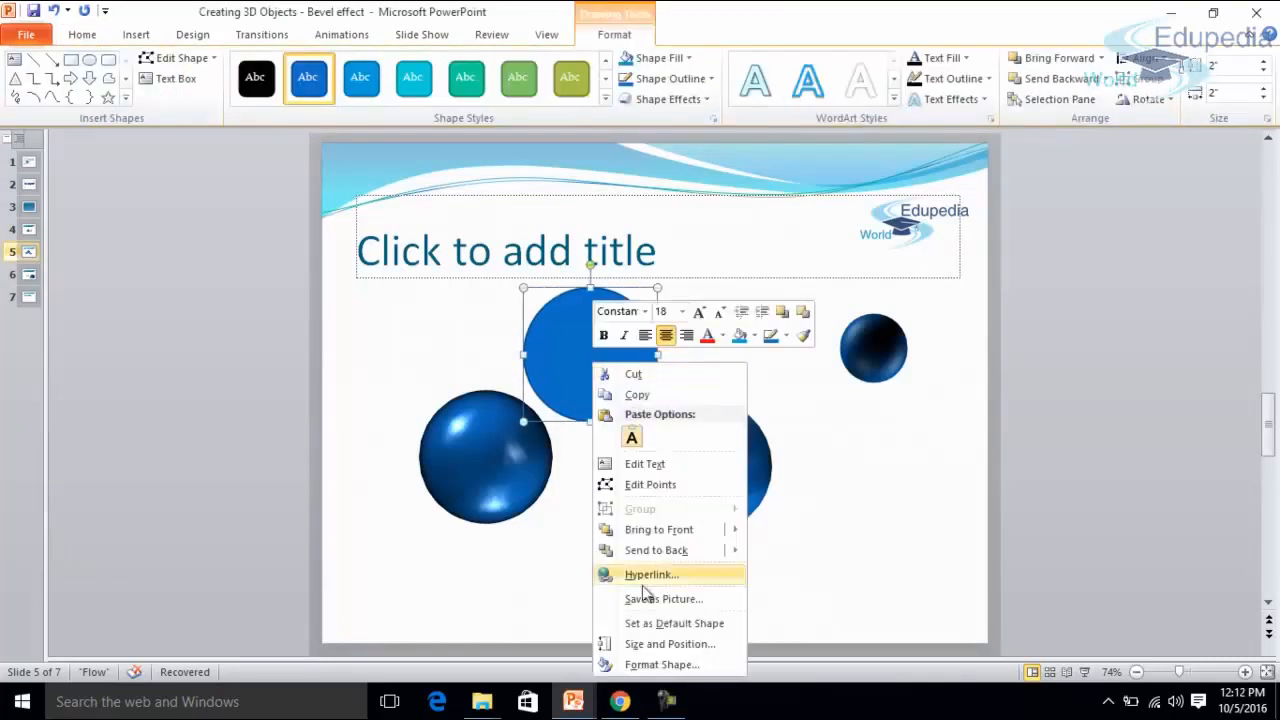
left_click(648, 665)
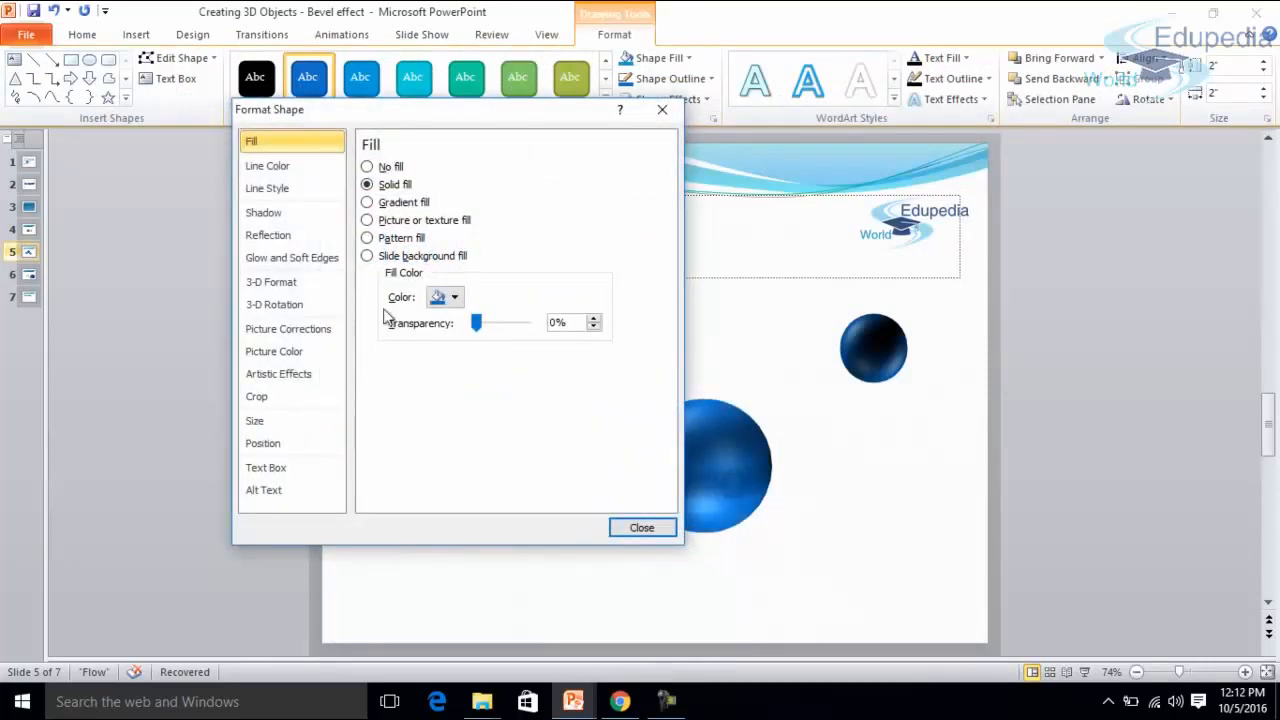
left_click(282, 281)
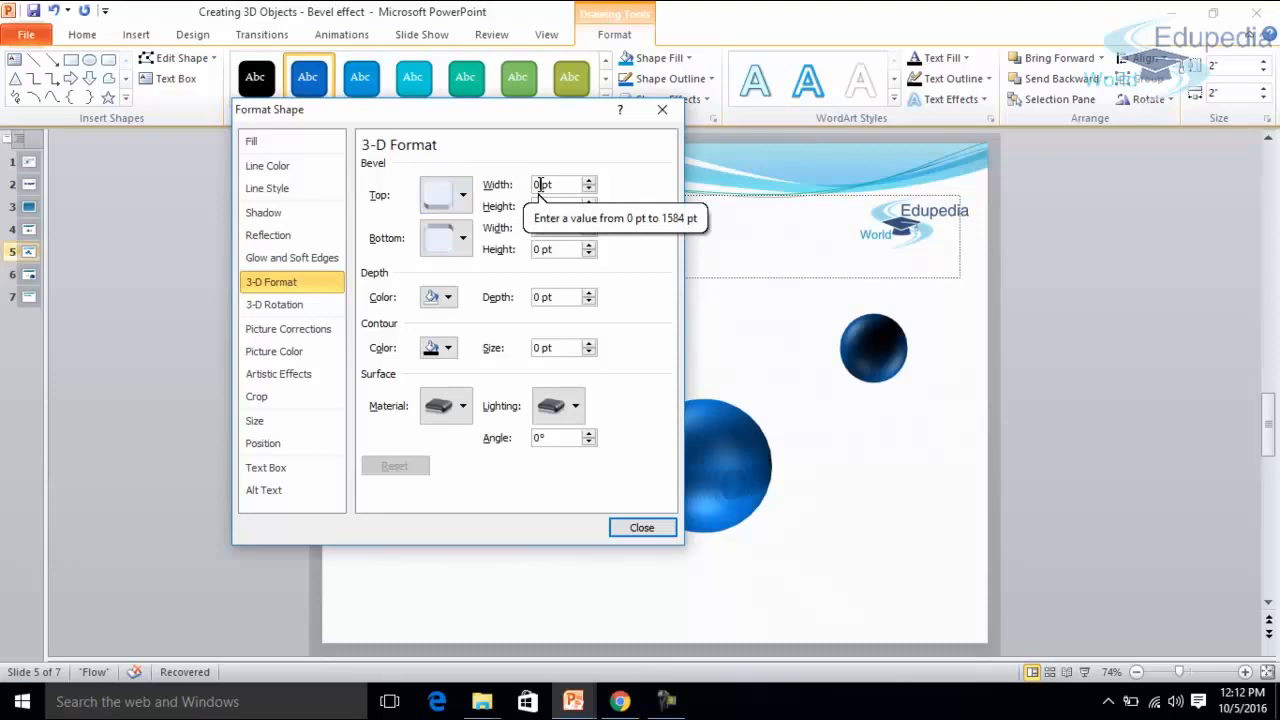
type("72")
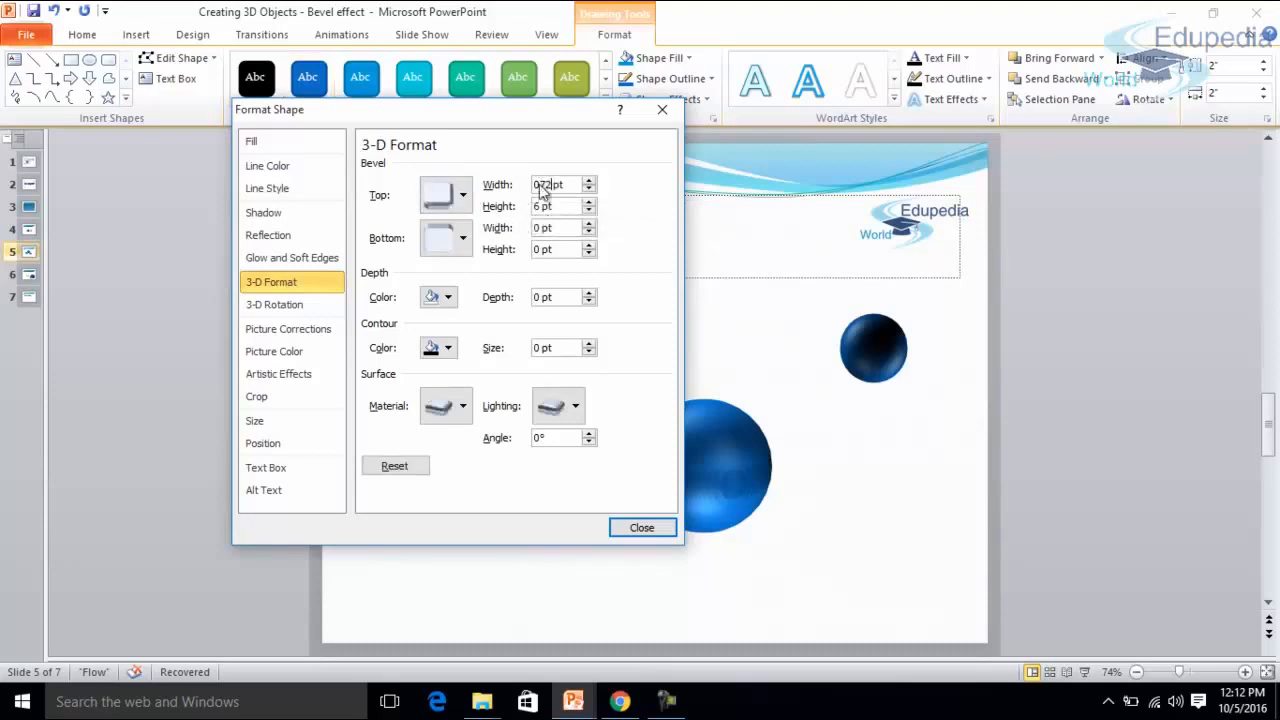
key("BackSpace")
Step: Set the same circle's top bevel height to 72 pt and close the shape formatting dialog
left_click(541, 206)
key("BackSpace")
type("36")
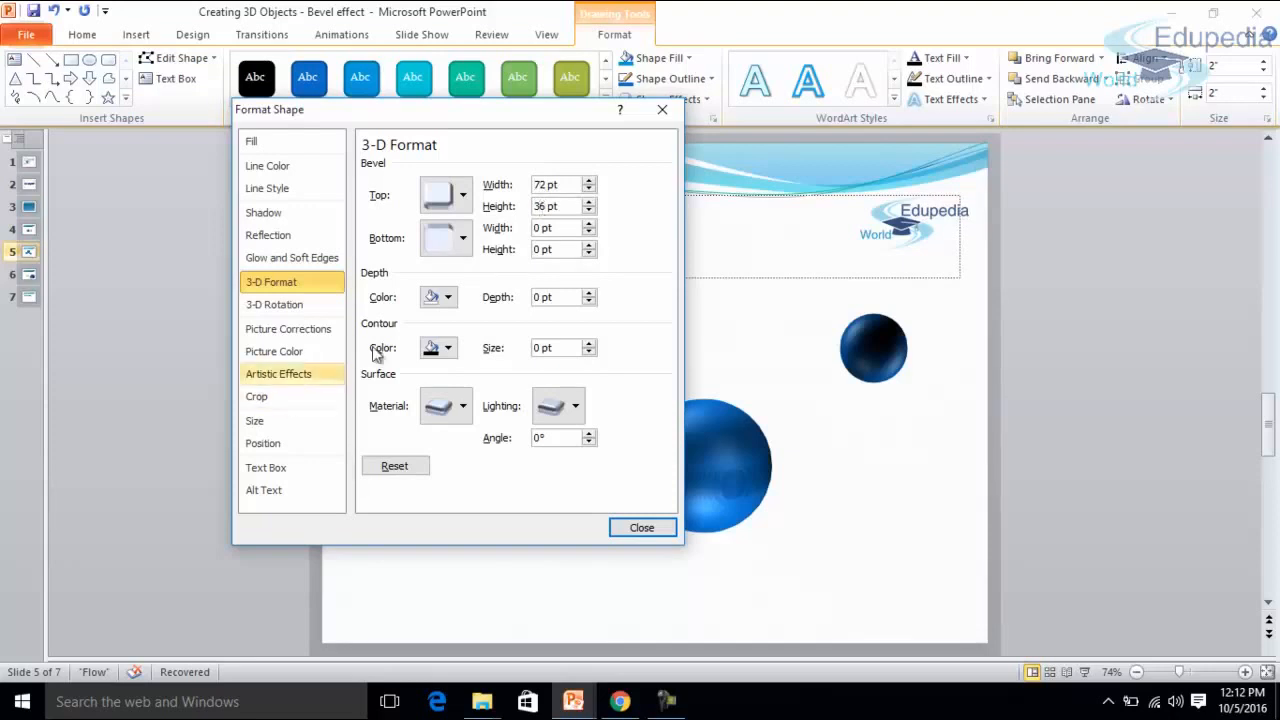
key("BackSpace")
key("BackSpace")
type("72")
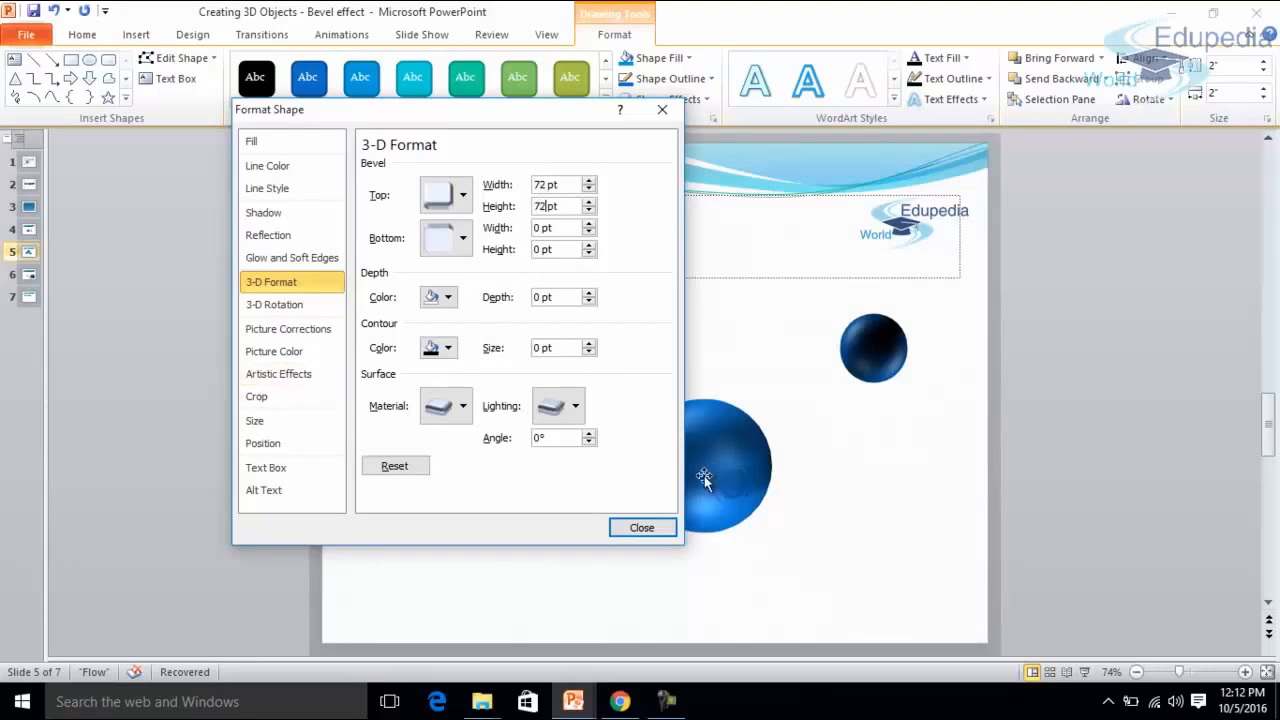
left_click(641, 527)
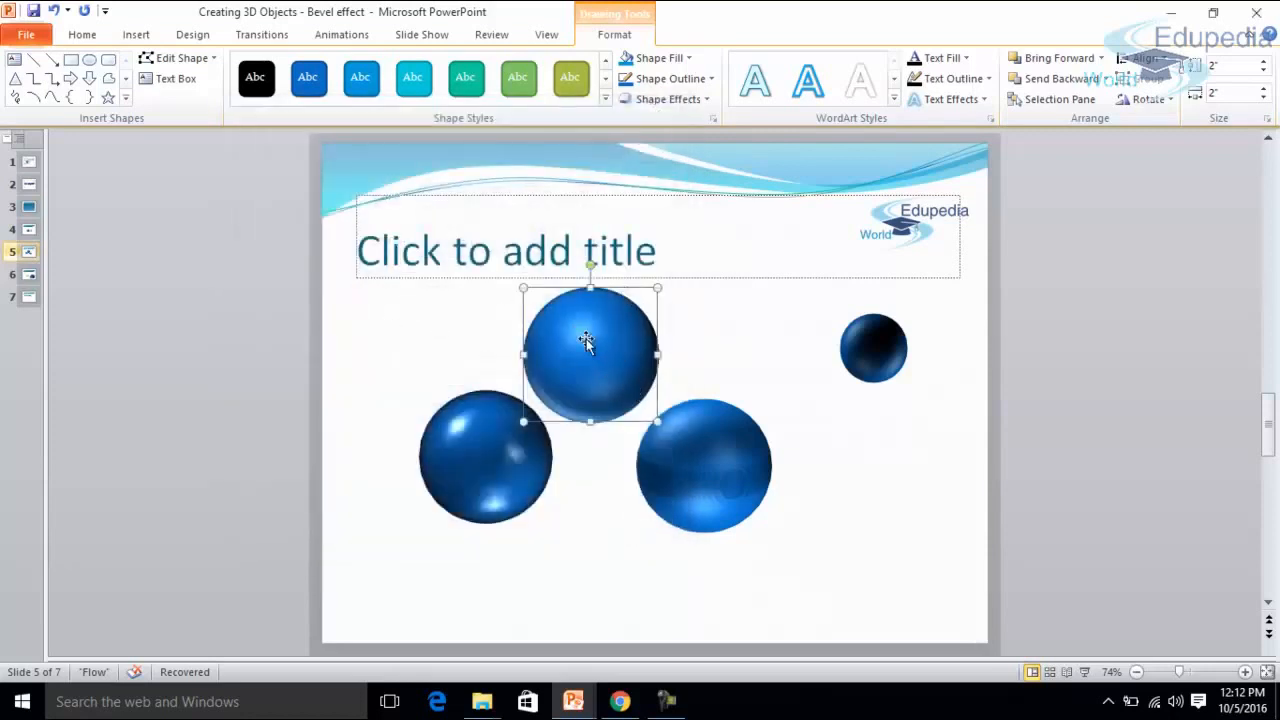
Step: Open the 3-D rotation settings of the newly bevelled upper circle and move the dialog clear of it
right_click(592, 333)
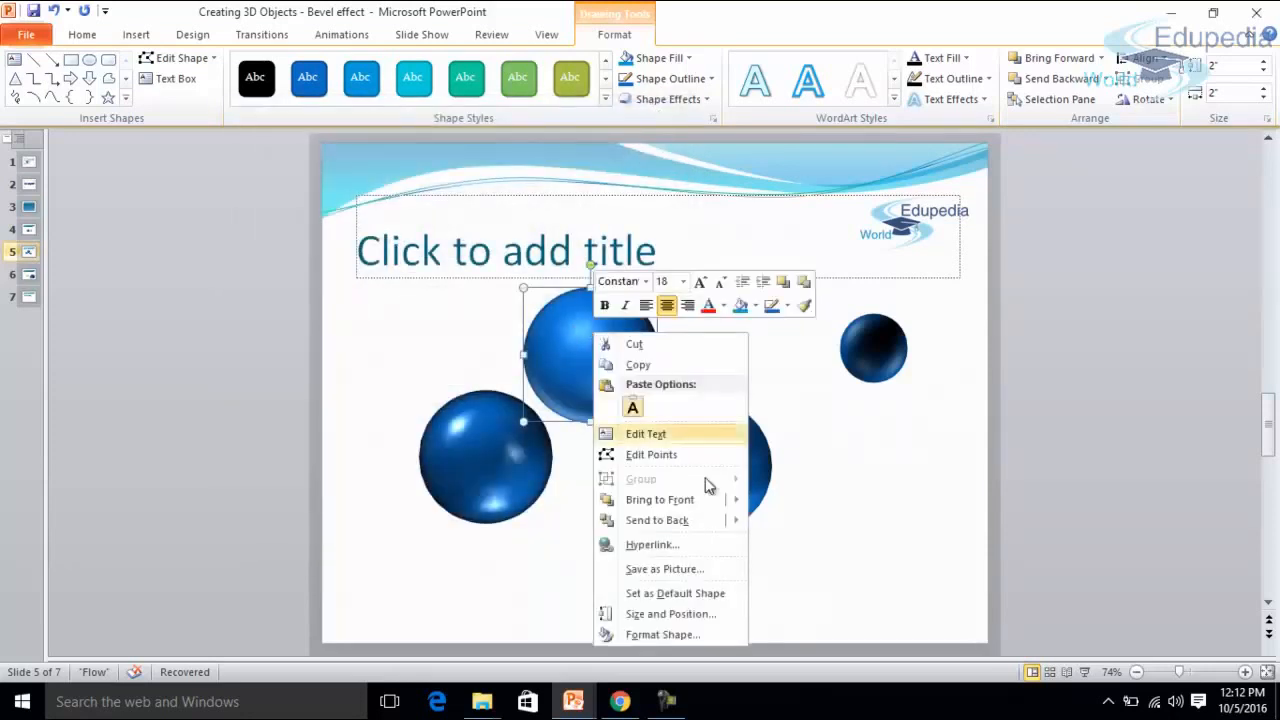
left_click(668, 637)
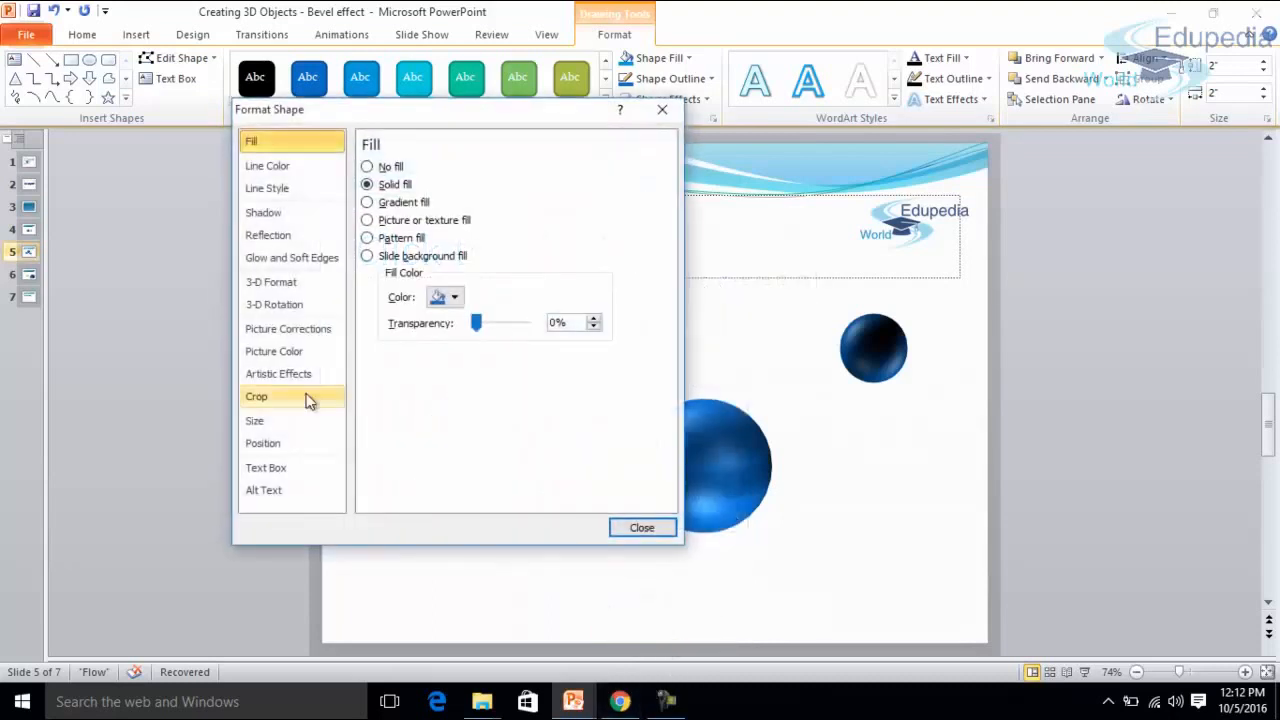
left_click(280, 305)
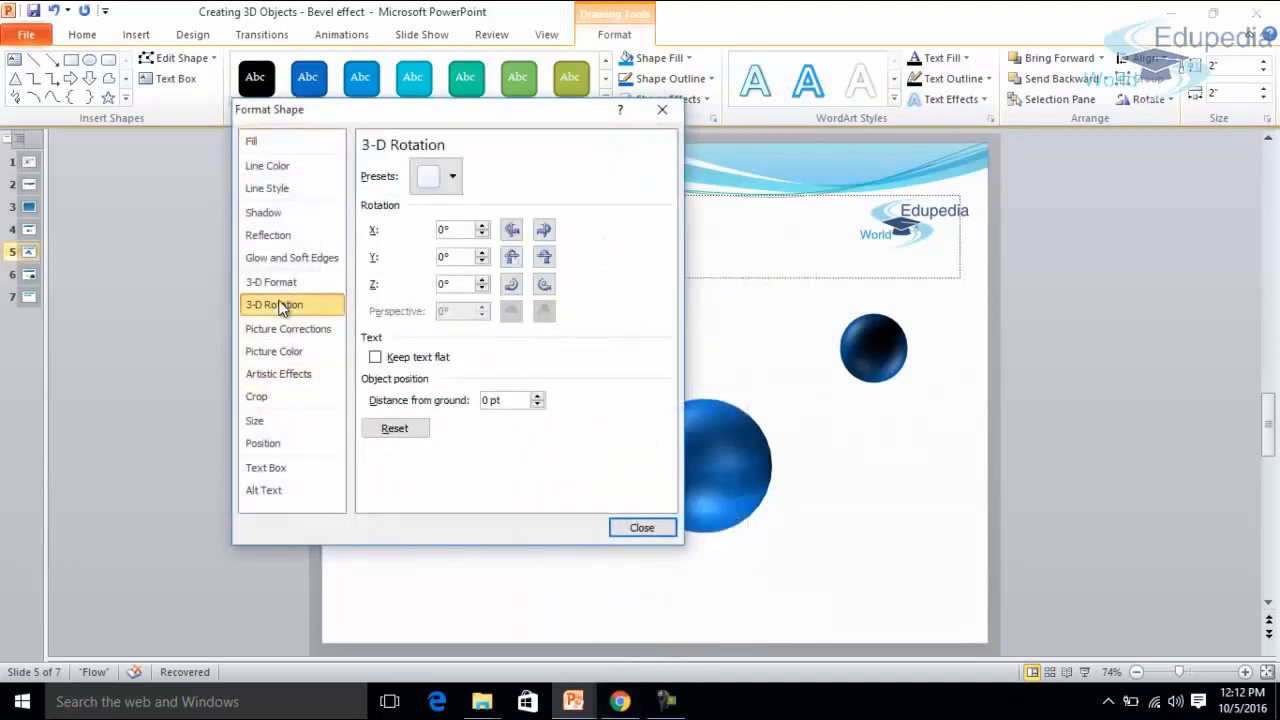
left_click(437, 176)
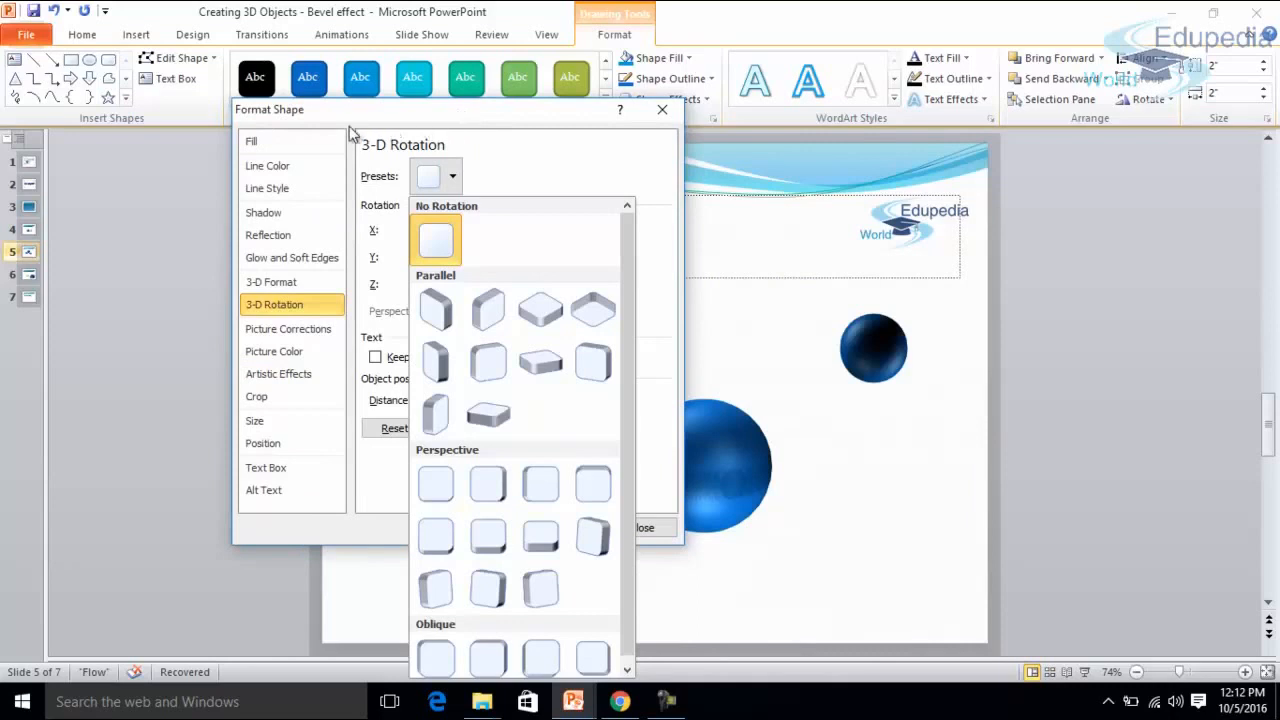
left_click(135, 227)
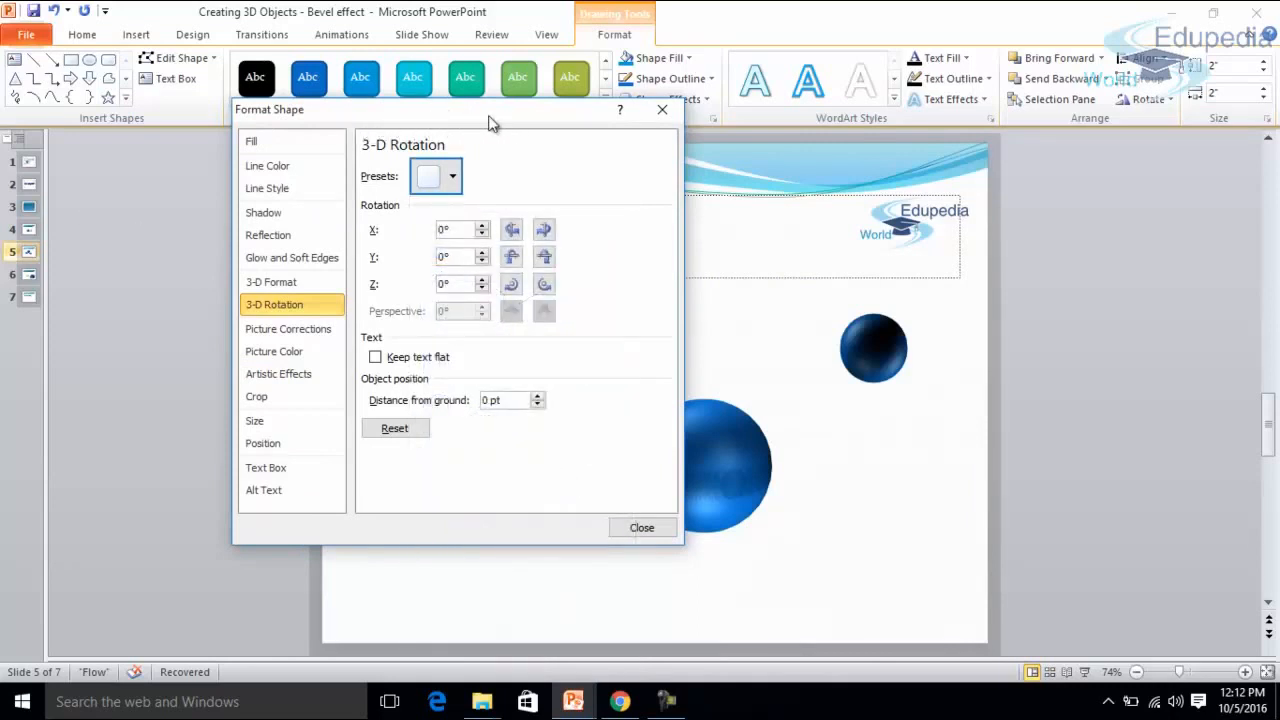
left_click_drag(489, 117, 1048, 135)
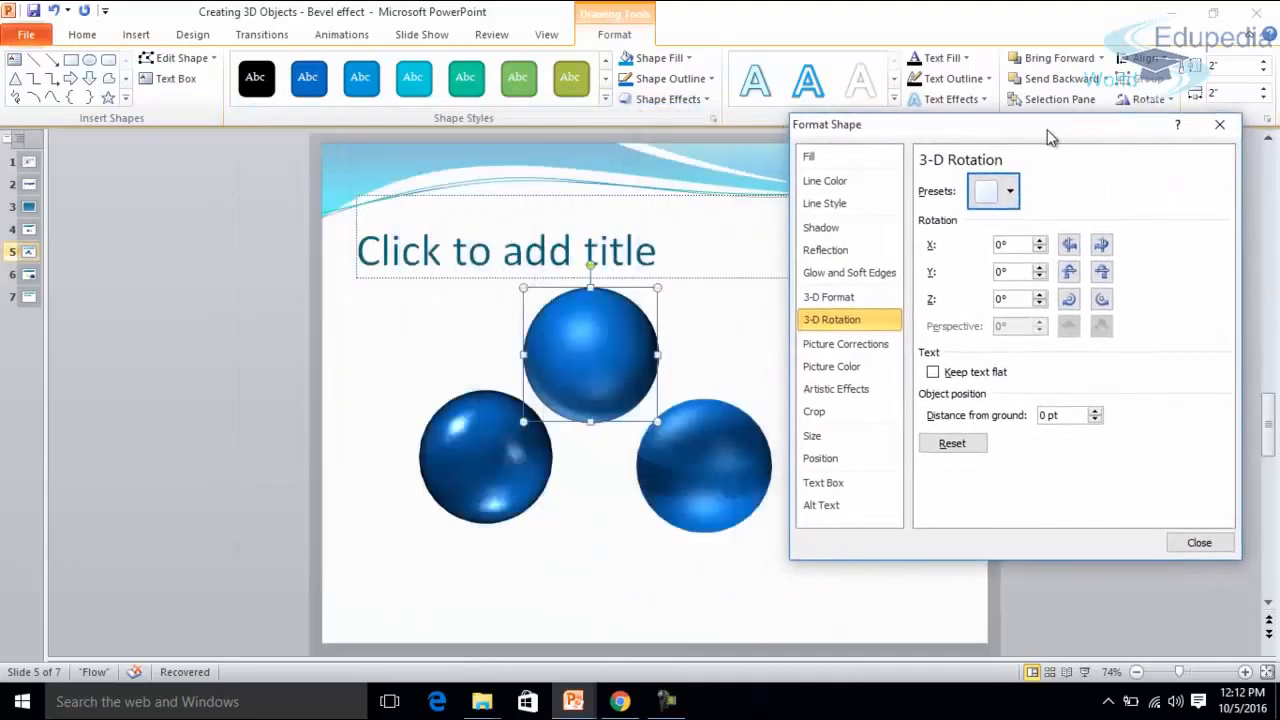
Step: Rotate the upper bevelled circle to 70° about the X axis in 10° increments
left_click(1041, 239)
left_click(1041, 239)
left_click(1041, 239)
left_click(1041, 239)
left_click(1041, 239)
left_click(1041, 239)
left_click(1041, 239)
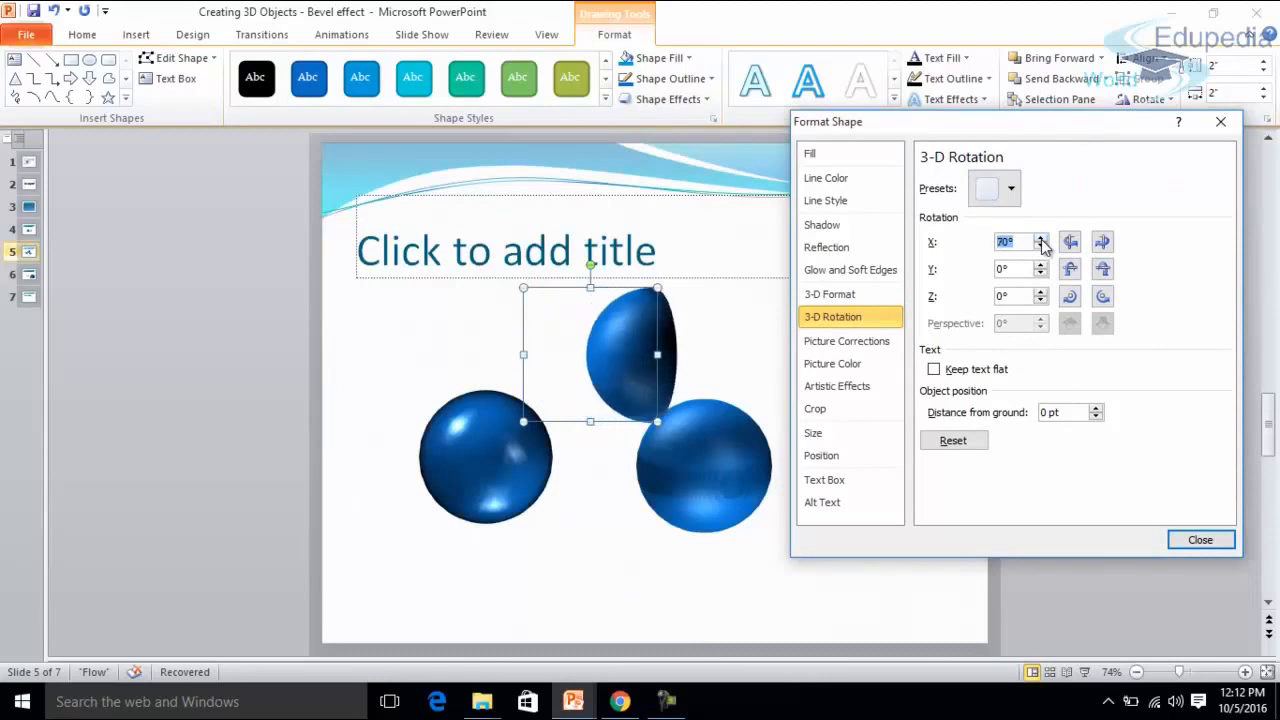